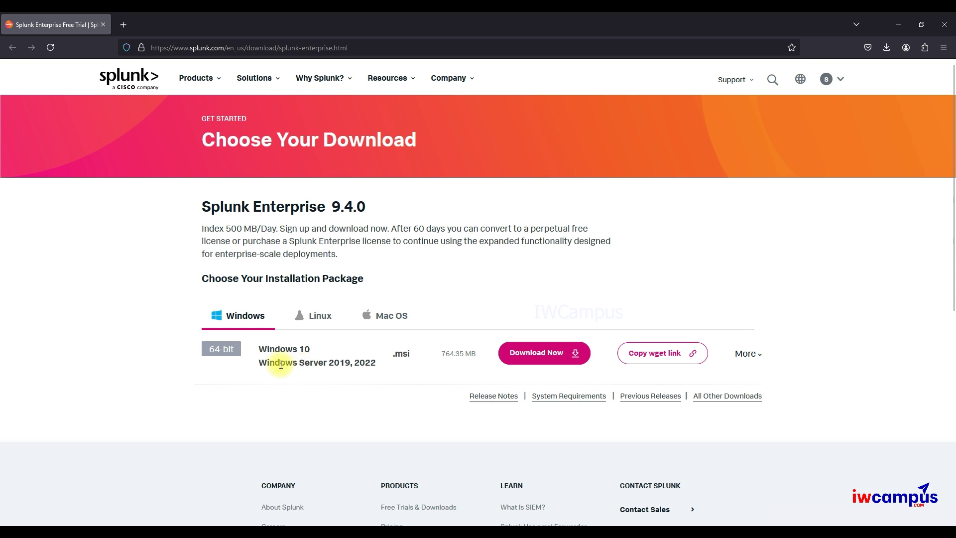
- Highlight the Windows 10 and Windows Server 2019/2022 support lines on the Splunk download page
left_click(258, 362)
left_click_drag(258, 362, 378, 370)
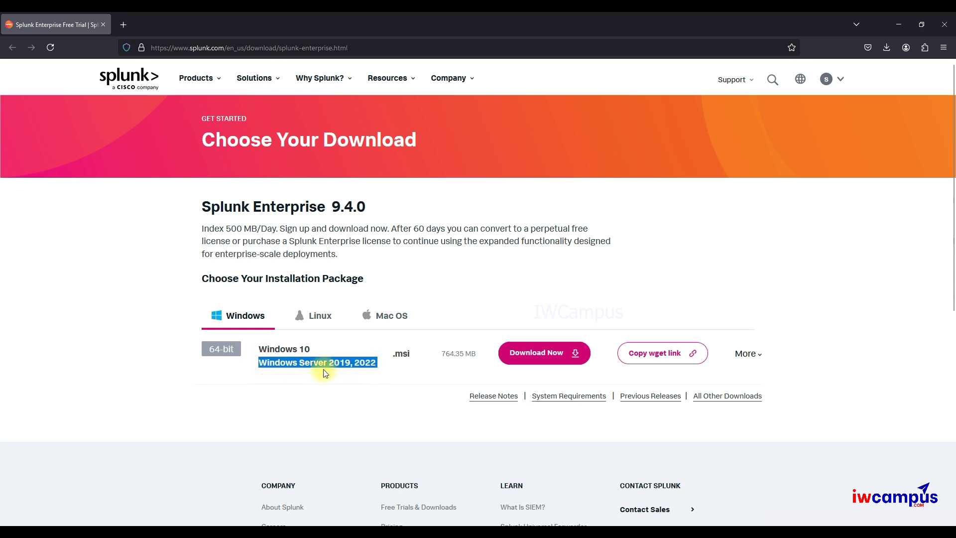
left_click(304, 363)
left_click_drag(310, 349, 257, 349)
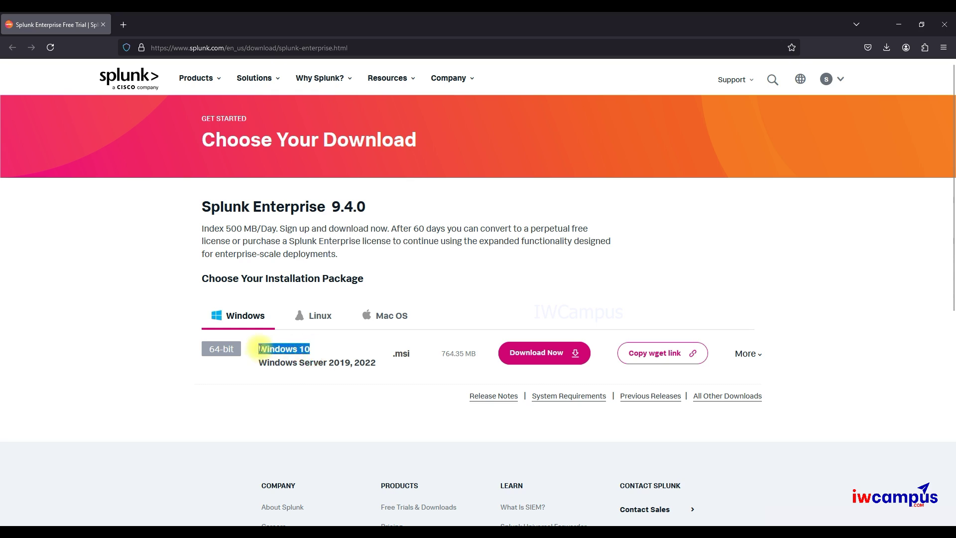
left_click(337, 375)
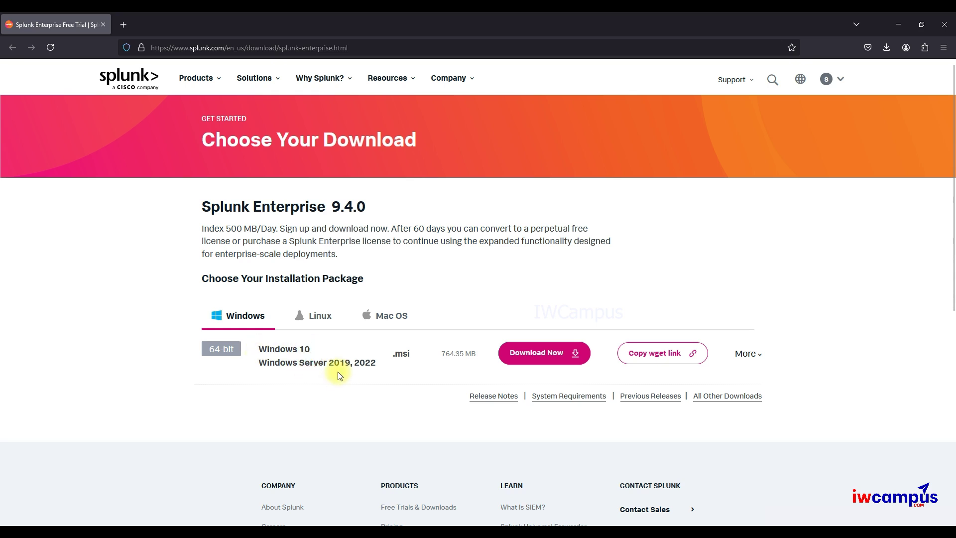
left_click_drag(350, 363, 258, 363)
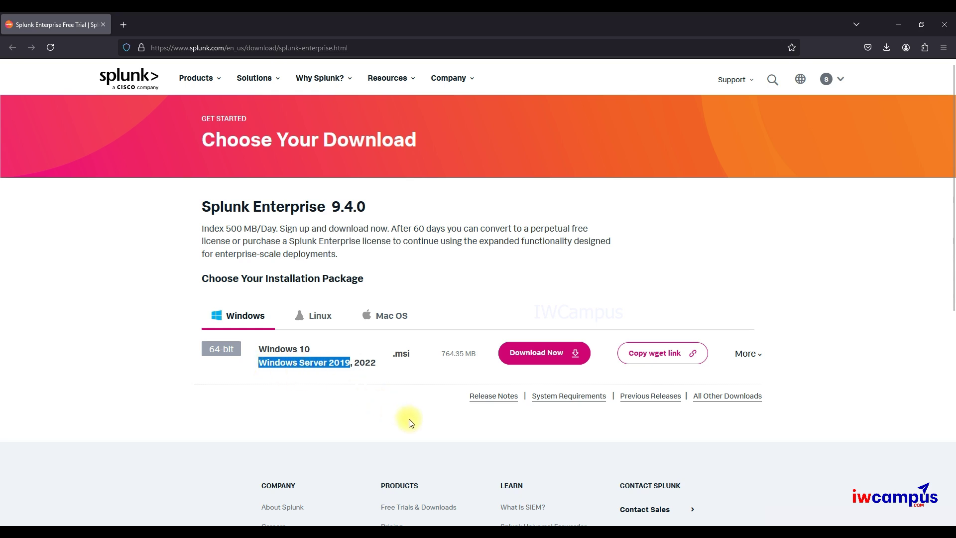
- Bring up the 172.16.9.17 remote session full screen and select the downloaded Splunk installer
left_click(554, 532)
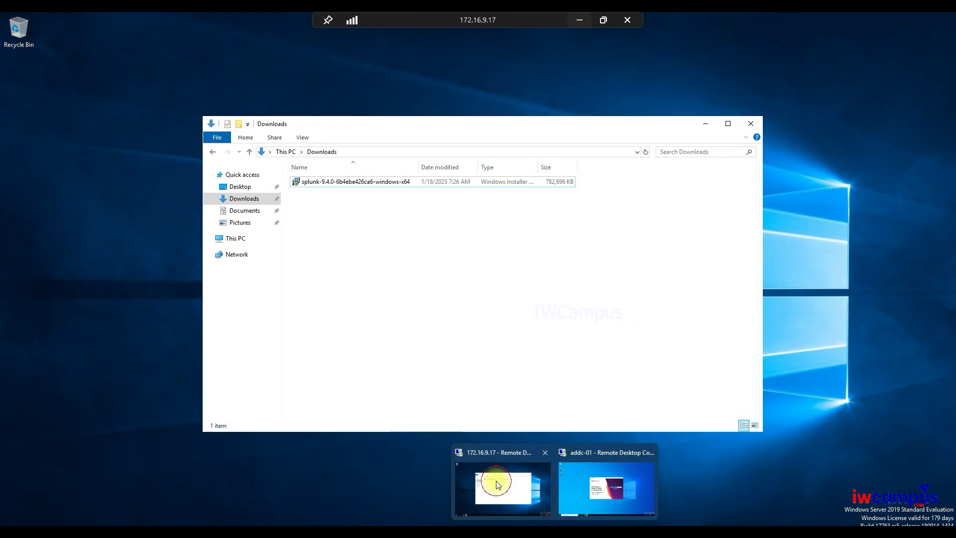
left_click(495, 482)
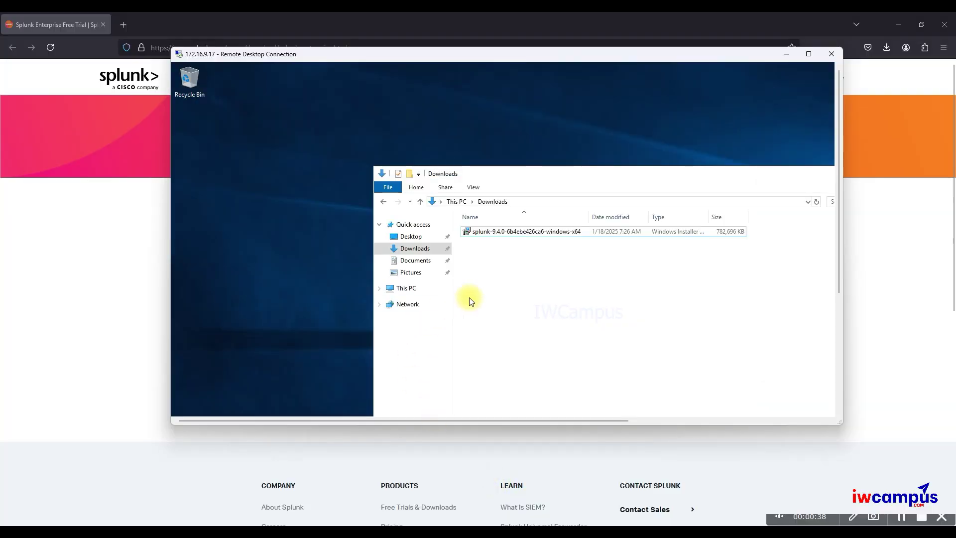
left_click(808, 53)
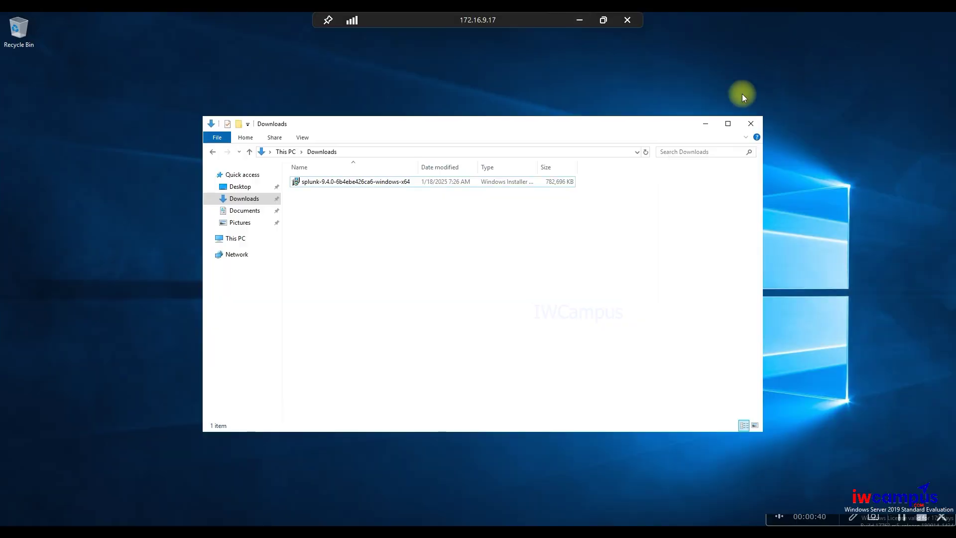
left_click(582, 21)
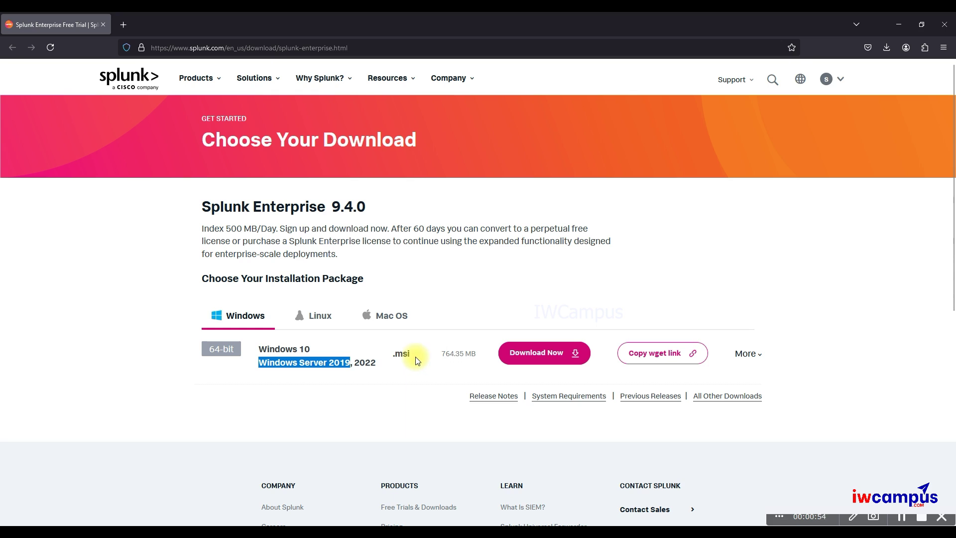
mouse_move(548, 520)
left_click(522, 455)
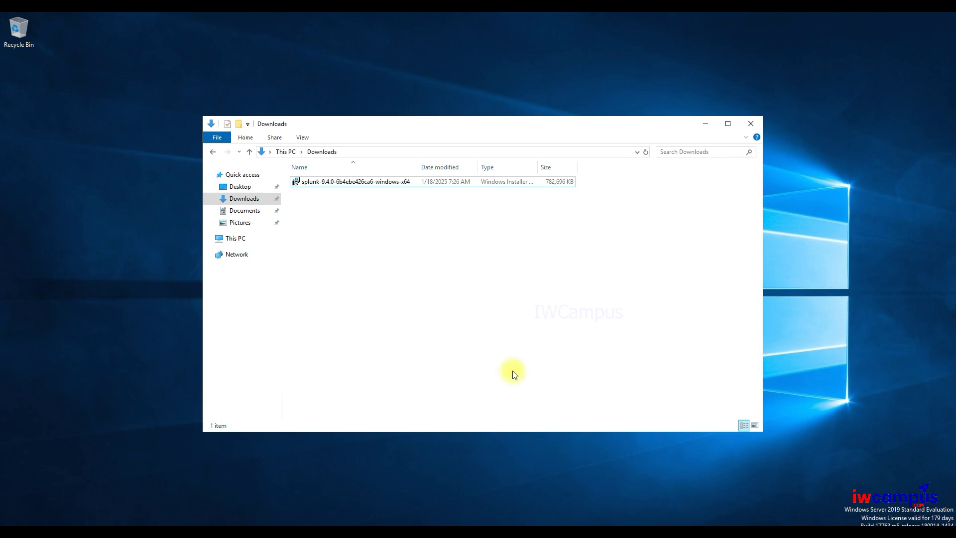
left_click(368, 183)
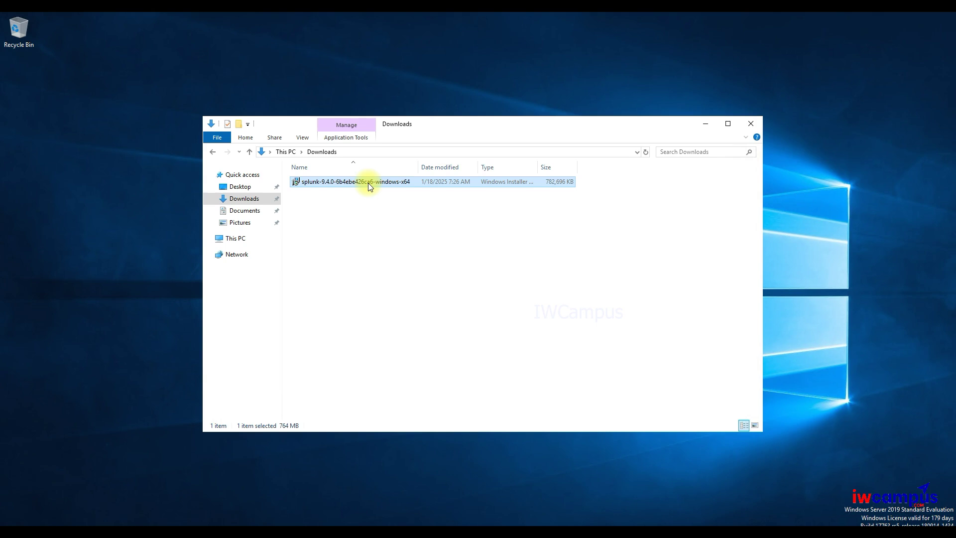
- Launch the splunk-9.4.0 installer and accept its license agreement, returning to the options page
double_click(368, 183)
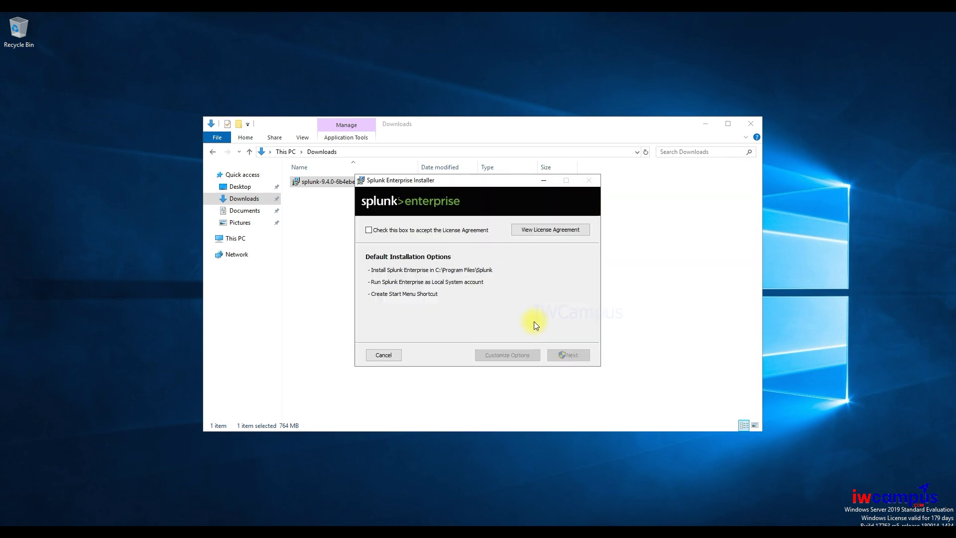
left_click(412, 231)
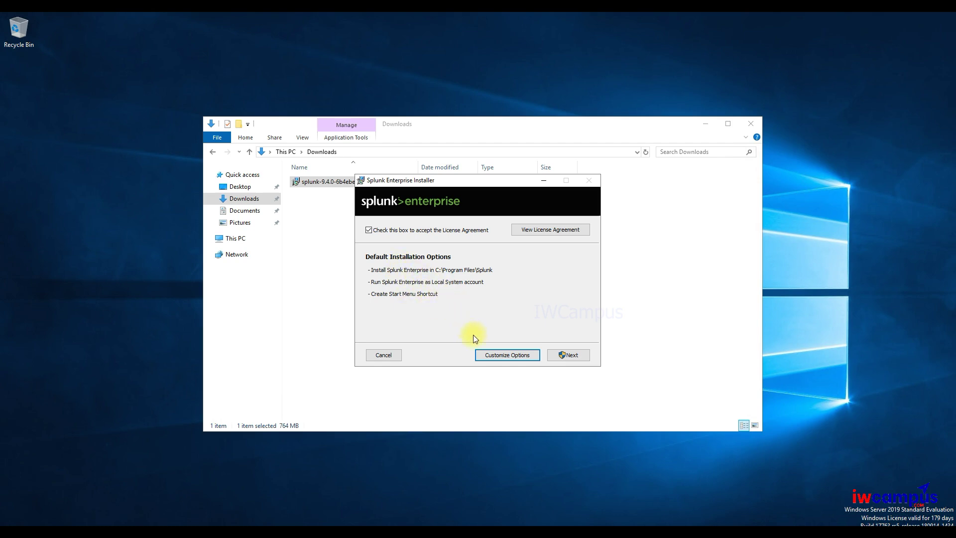
left_click(565, 355)
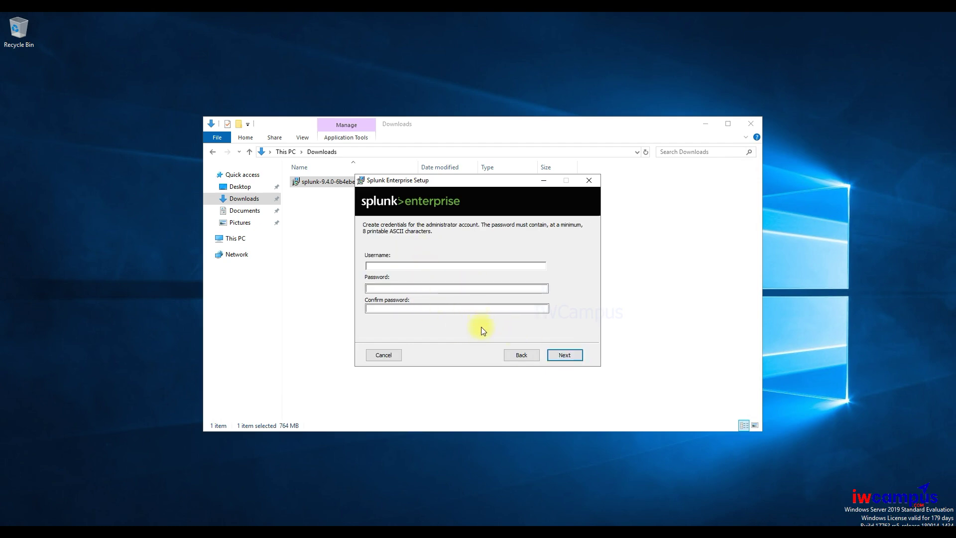
left_click(516, 355)
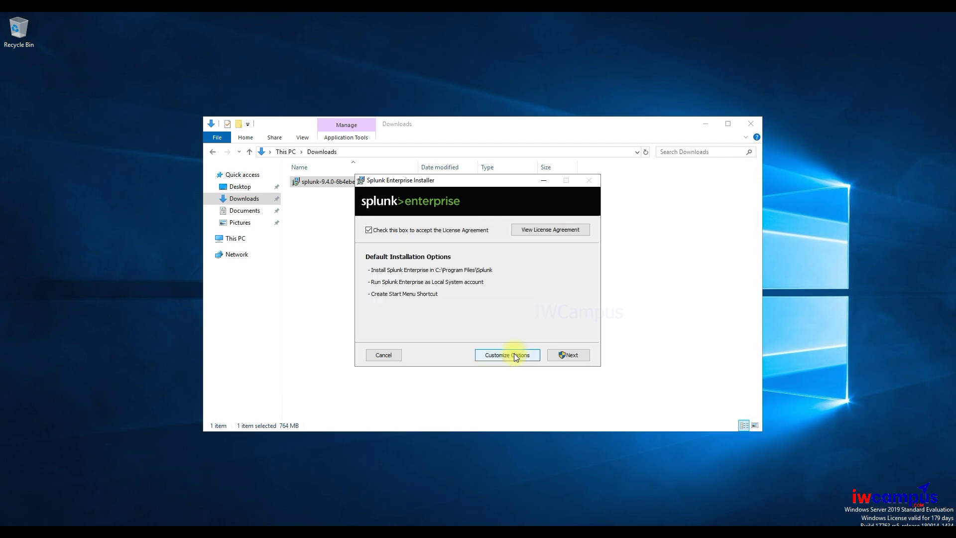
- Under Customize Options, keep C:\Program Files\Splunk\ as the install folder and continue
left_click(504, 355)
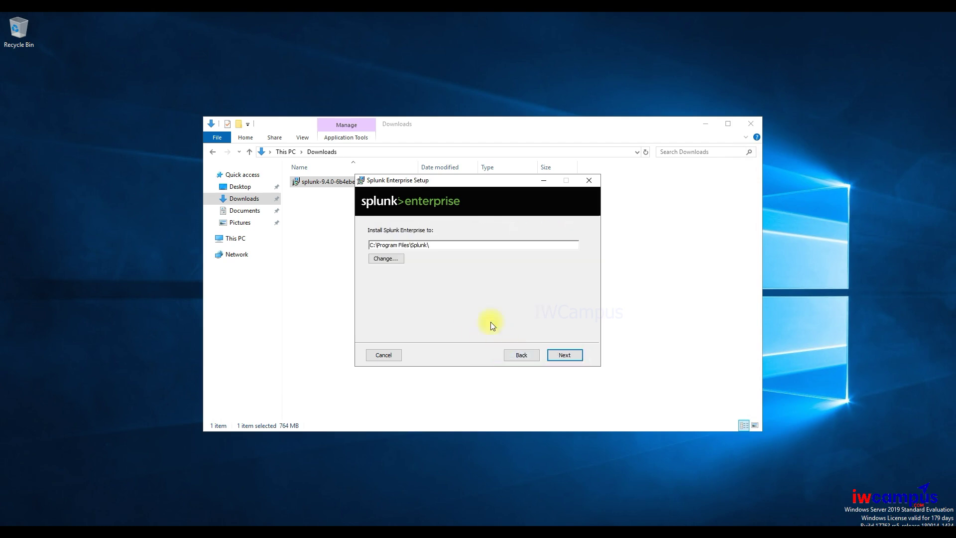
left_click_drag(444, 245, 373, 241)
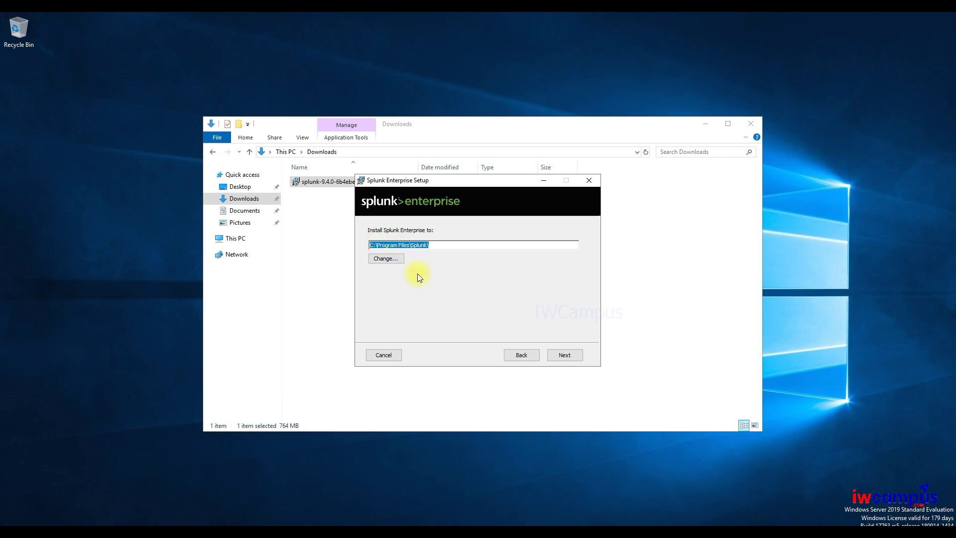
left_click(429, 247)
left_click(558, 353)
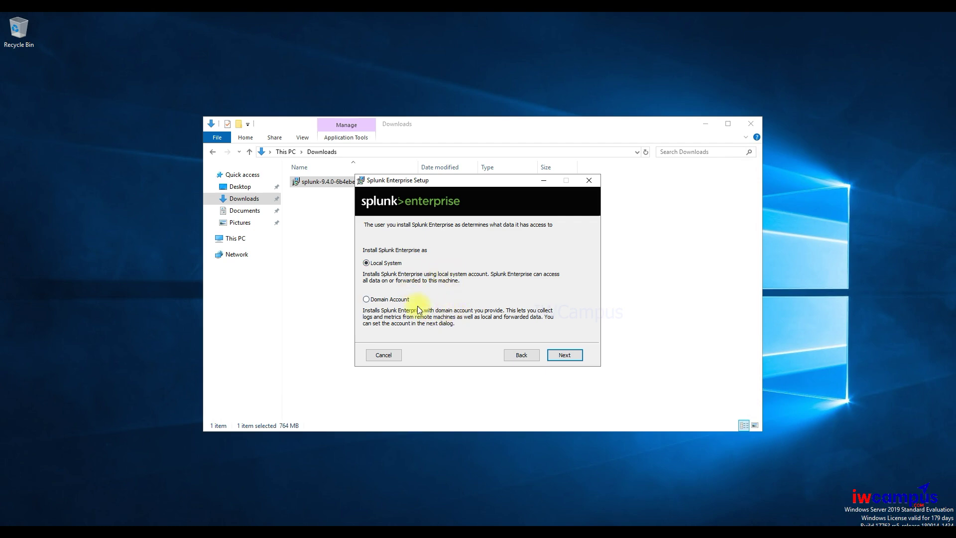
- Choose Local System instead of Domain Account and move on to the administrator credentials page
left_click(391, 300)
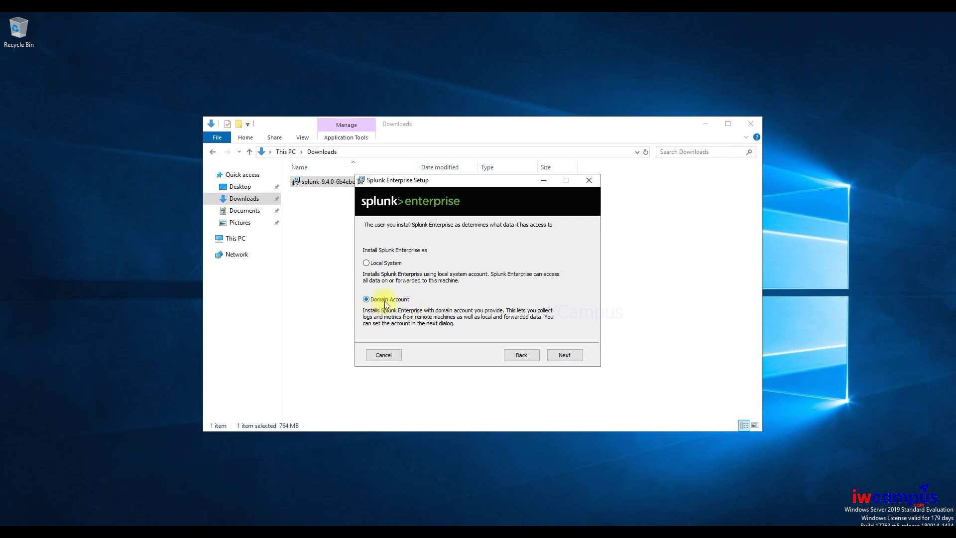
left_click(390, 264)
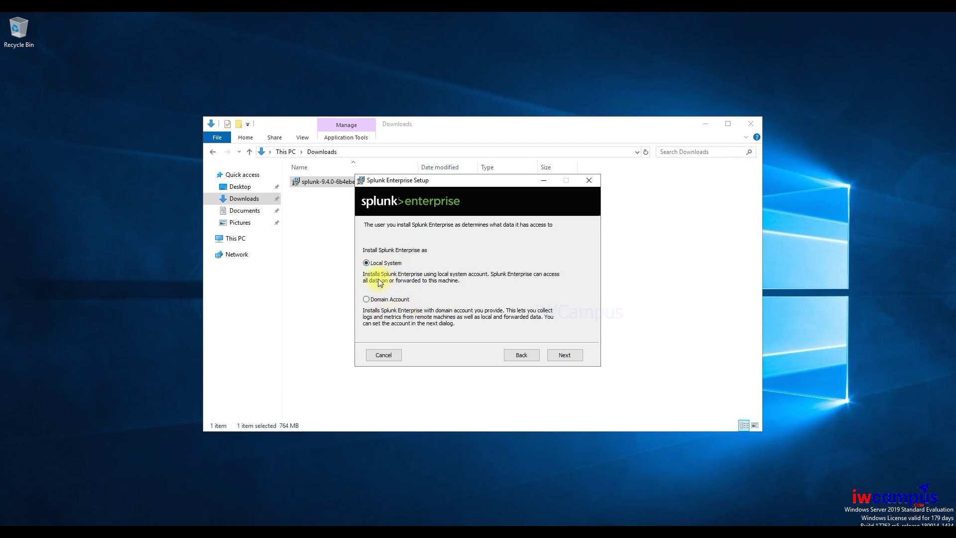
left_click(572, 358)
left_click(403, 266)
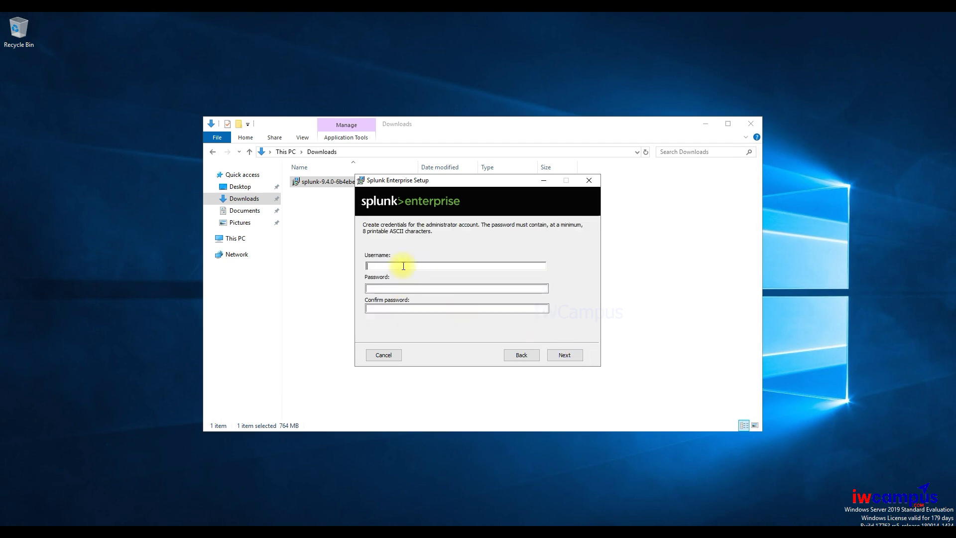
- Set the administrator username to 'splunk', enter and confirm the password, and continue
type("splunk")
key("Tab")
type("•••••••••••")
key("Tab")
type("•••••••••••")
left_click(566, 355)
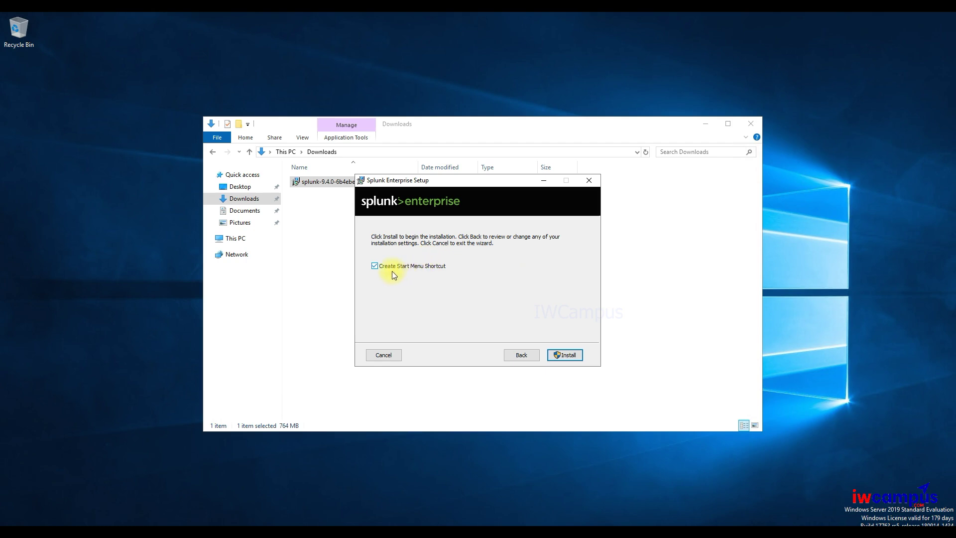
- Start the Splunk installation and approve the UAC prompt
left_click(562, 354)
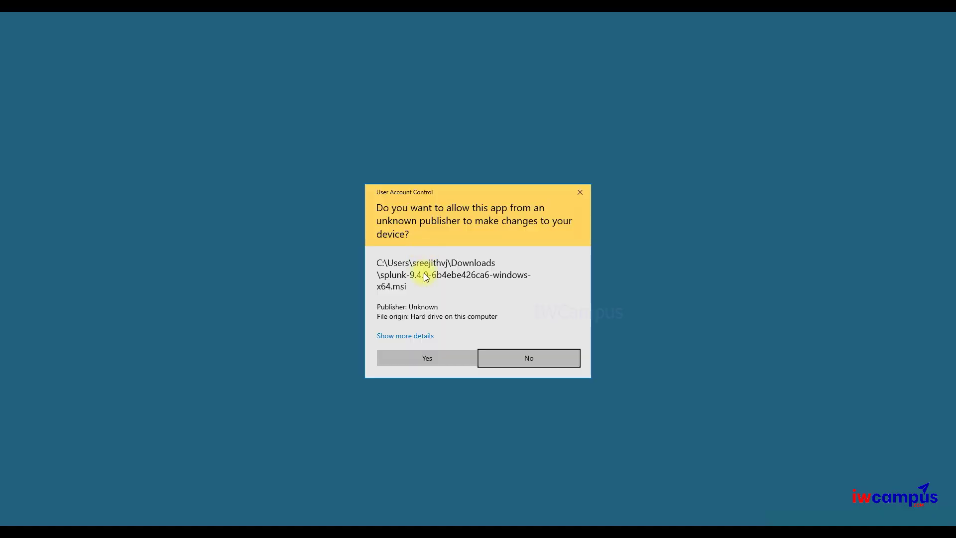
left_click(428, 357)
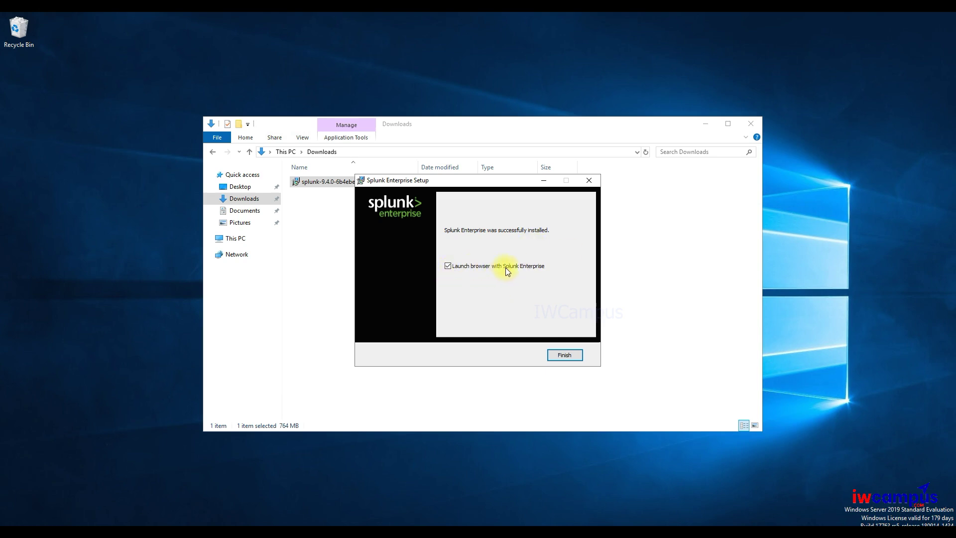
- Finish setup, copy the 127.0.0.1:8000 login address from Internet Explorer, then close all its tabs
left_click(564, 355)
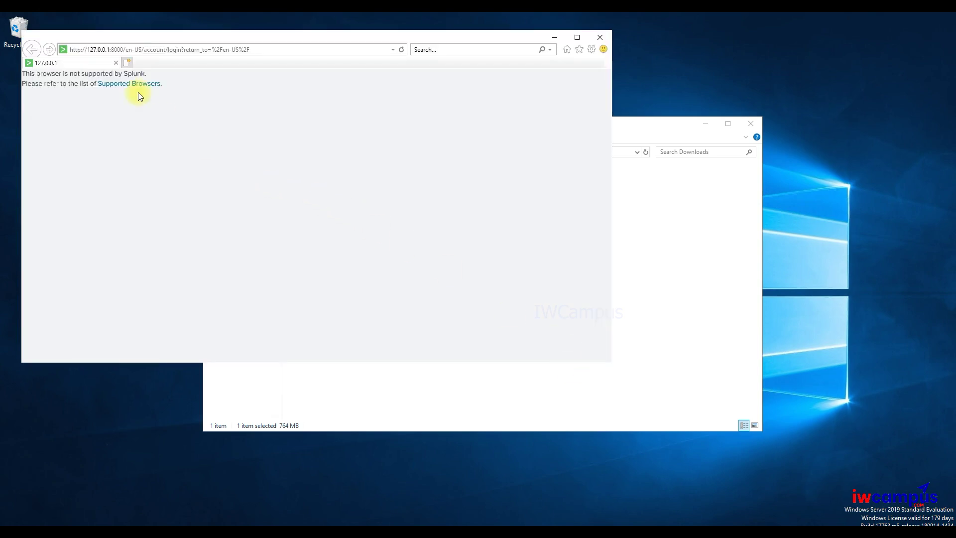
left_click_drag(289, 38, 394, 76)
left_click(379, 86)
right_click(331, 88)
left_click(350, 120)
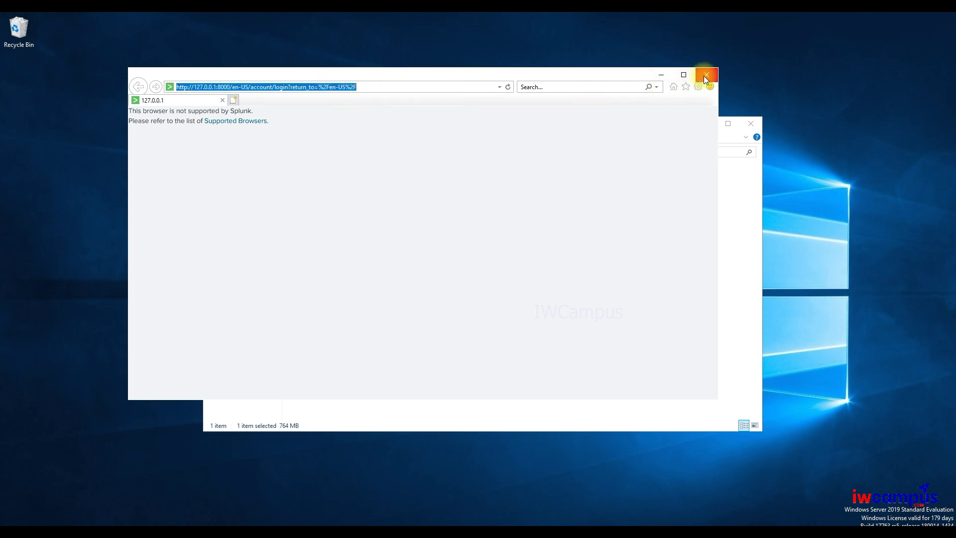
left_click(234, 100)
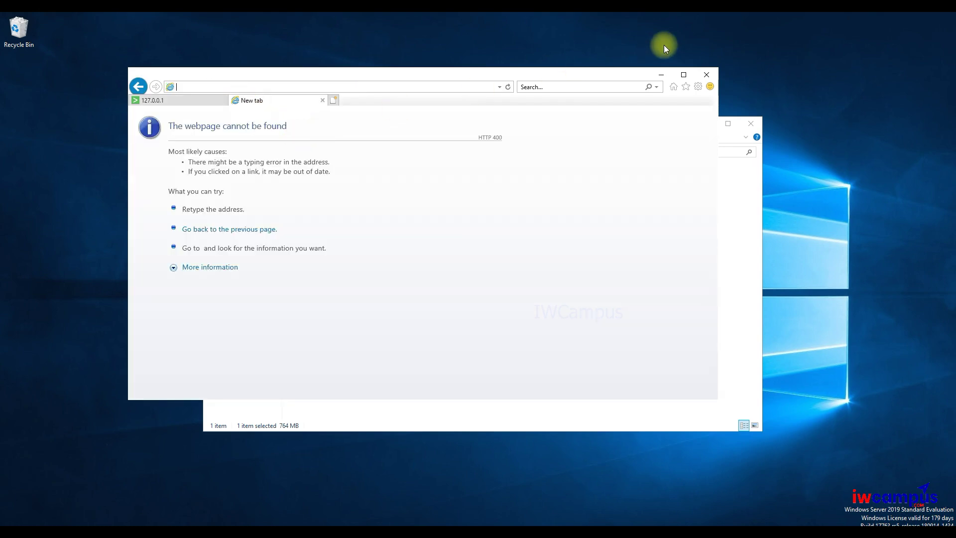
left_click(707, 77)
left_click(421, 242)
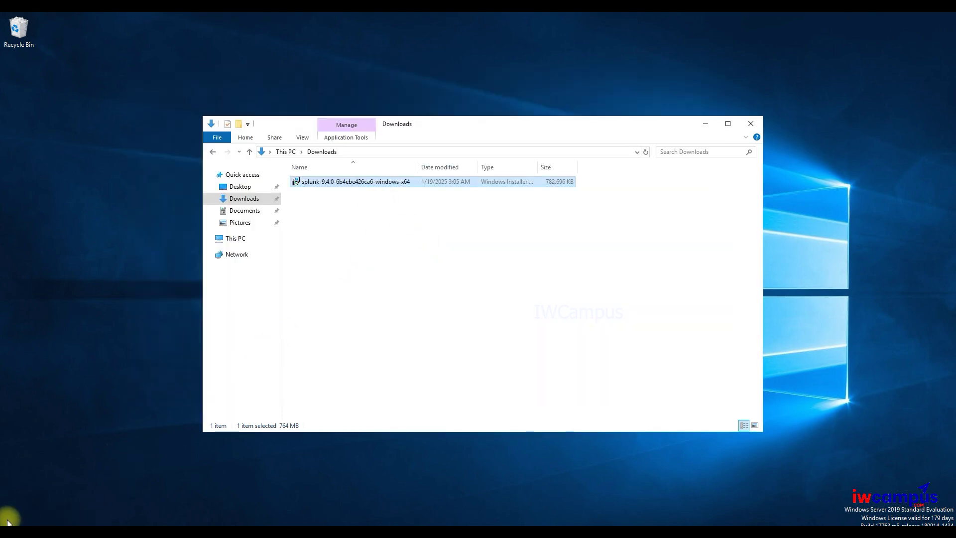
- Open the Google website in a new Internet Explorer tab
left_click(9, 517)
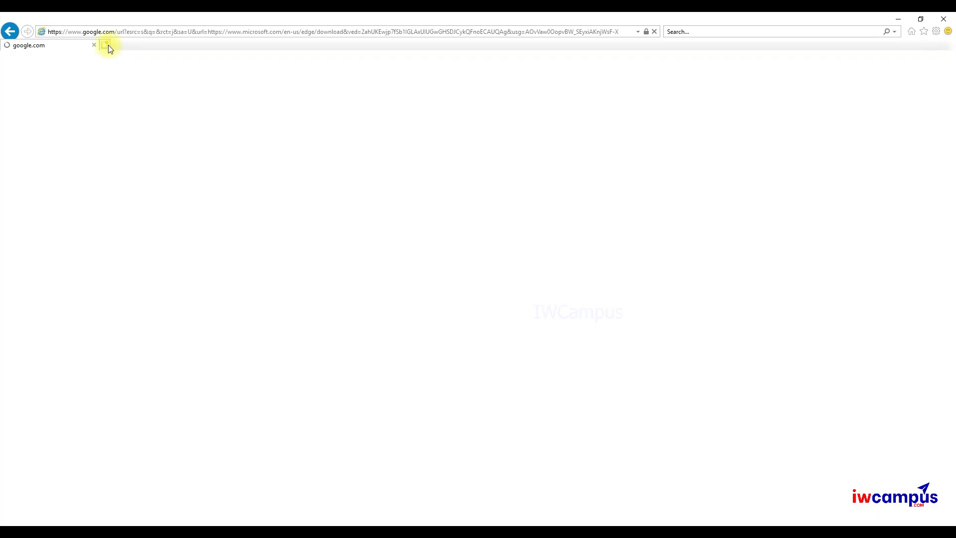
left_click(106, 44)
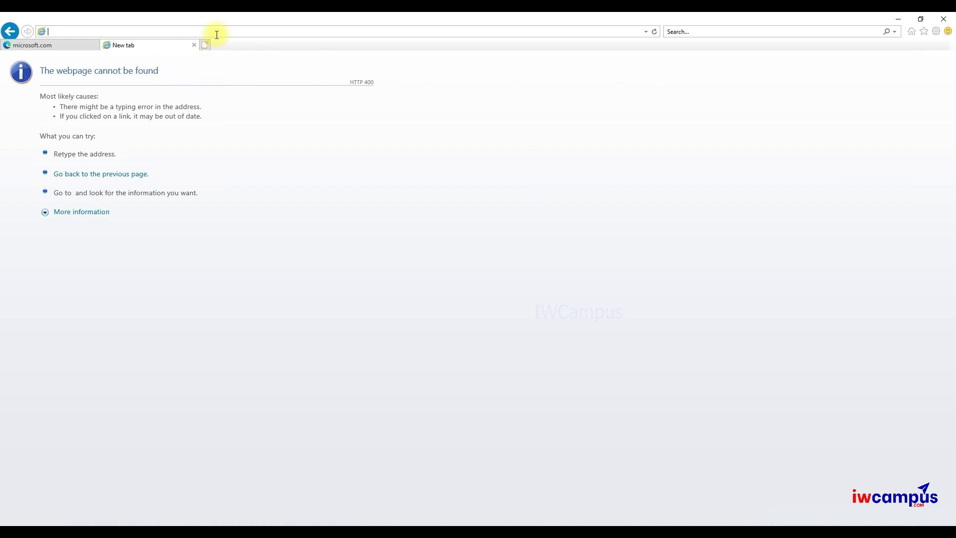
type("google.com/")
key("Return")
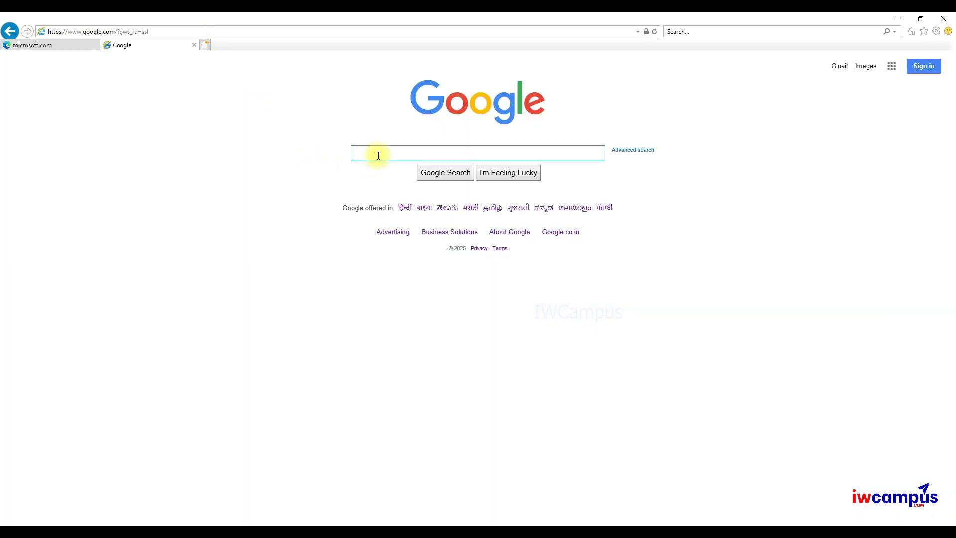
- Search Google for 'firefox download' and start the Firefox installer download from mozilla.org
left_click(379, 156)
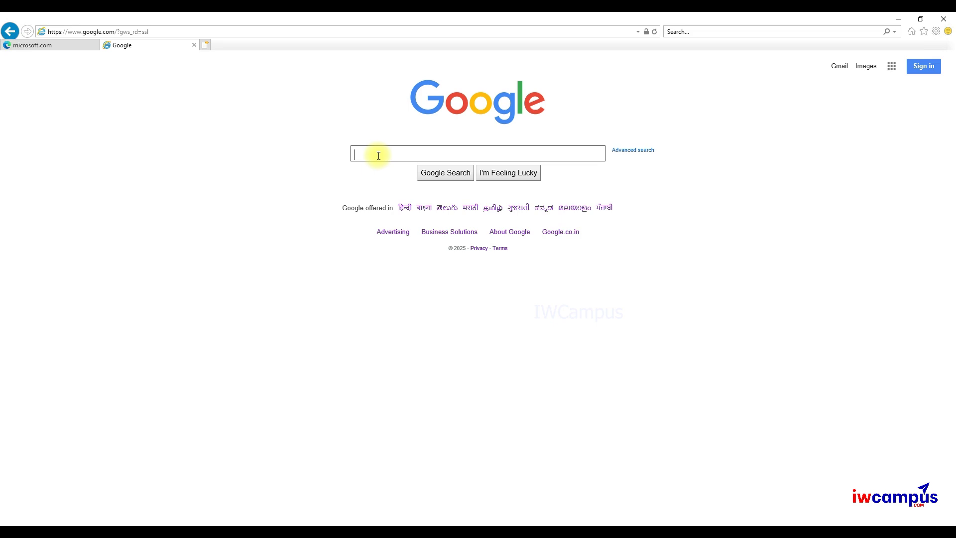
type("firefox")
type("download")
key("Return")
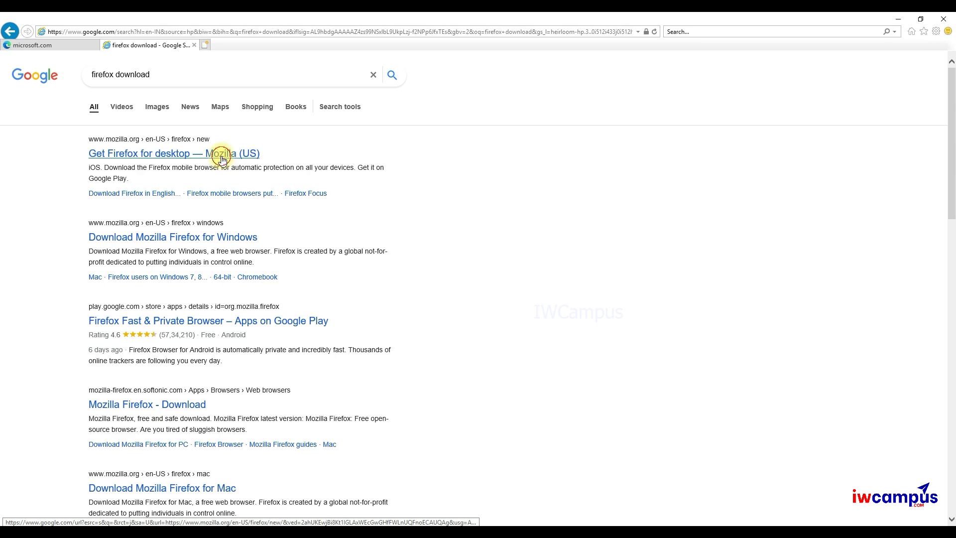
left_click(222, 155)
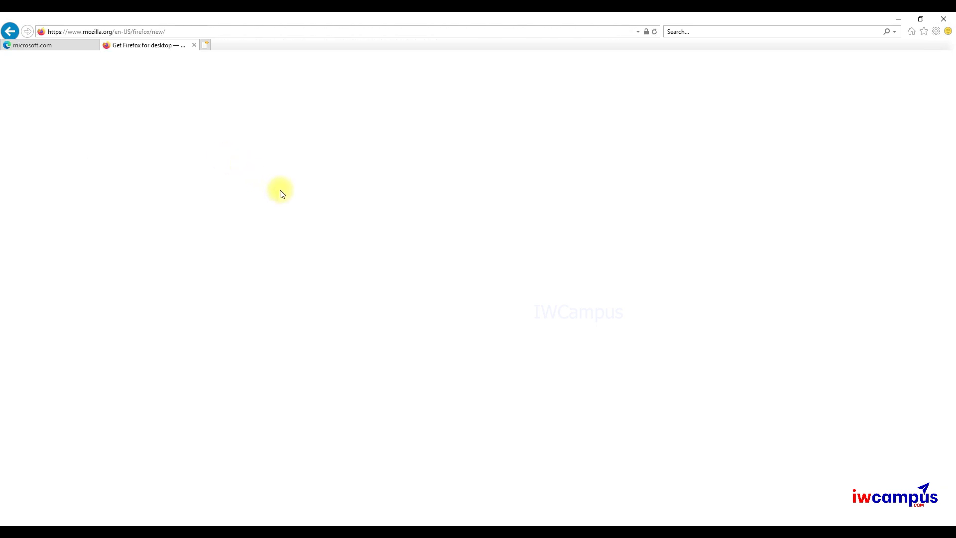
left_click(268, 309)
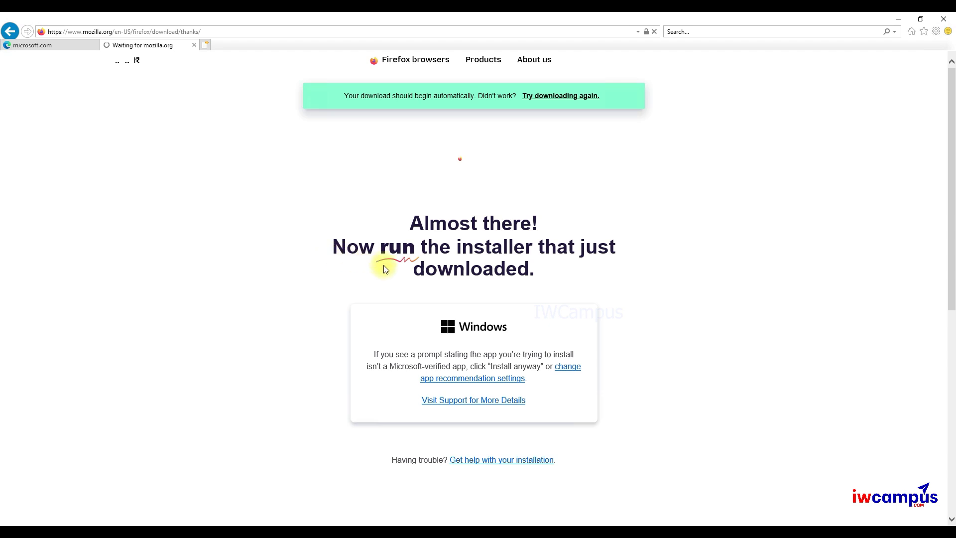
- Back on the local Firefox page, dismiss the copied-command notice and open System Requirements
left_click(582, 19)
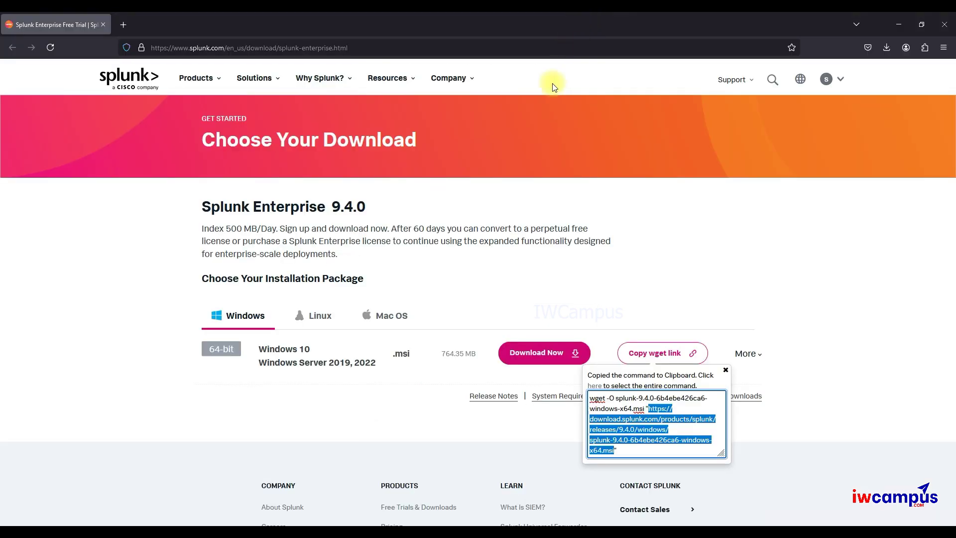
scroll(485, 253, "down", 3)
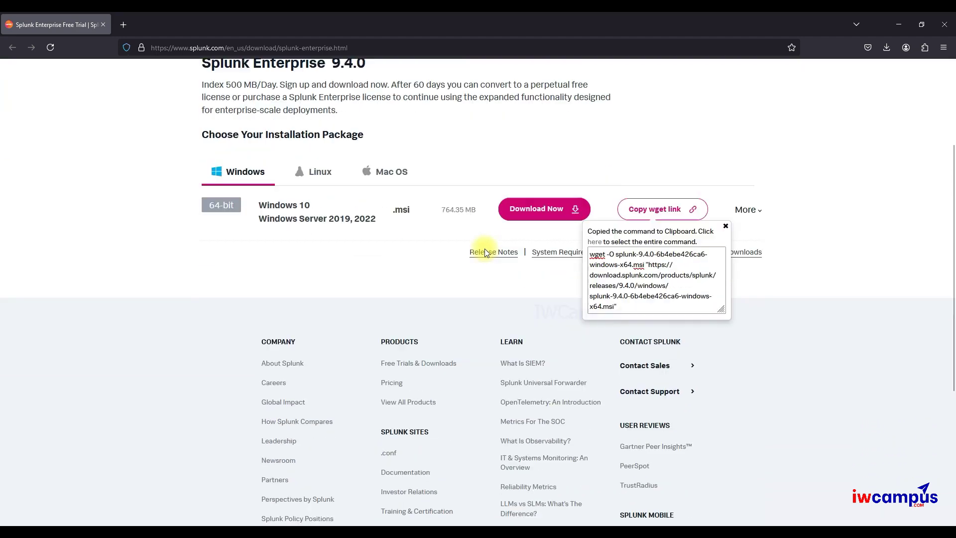
left_click(725, 218)
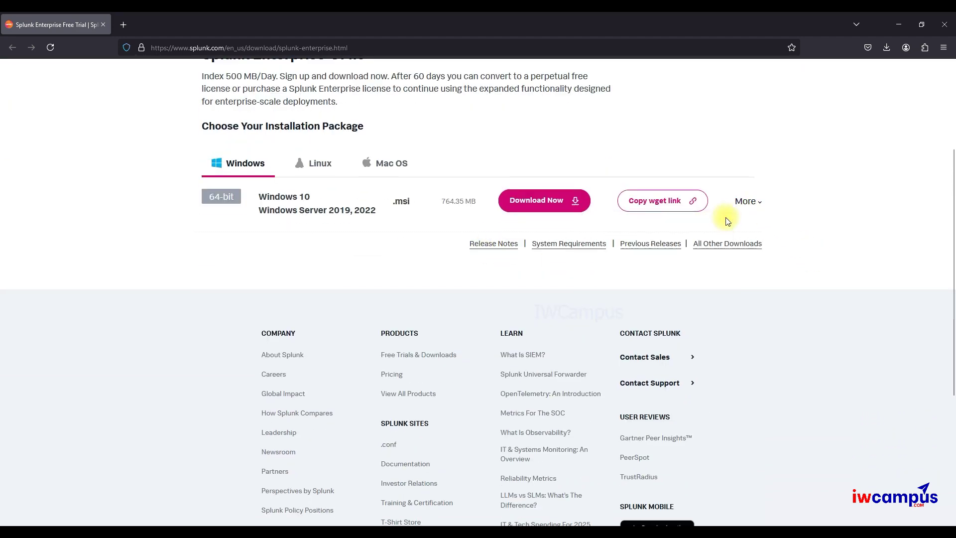
left_click(561, 251)
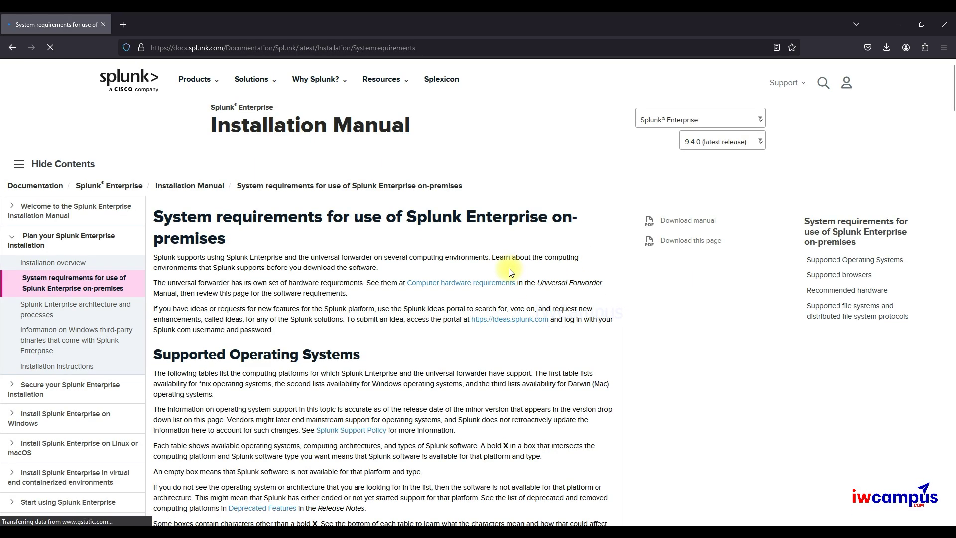
- Scroll through the Splunk system requirements, including the Windows operating systems table and notes
scroll(509, 272, "down", 5)
scroll(510, 272, "down", 5)
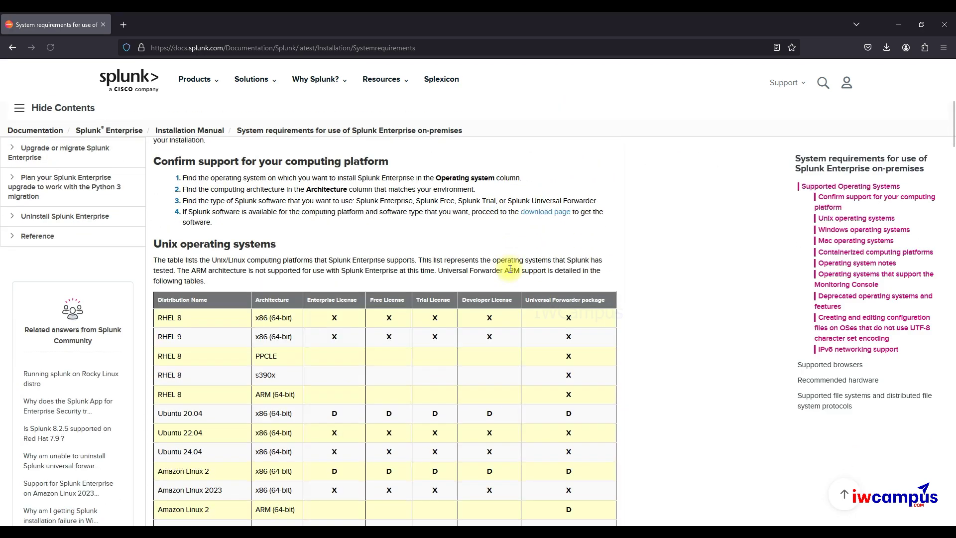
scroll(509, 268, "down", 10)
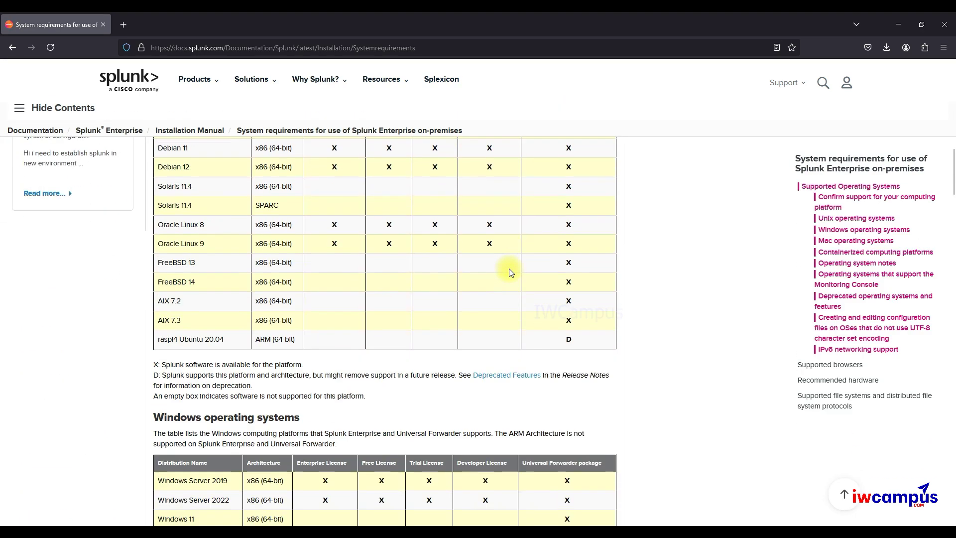
scroll(509, 272, "down", 10)
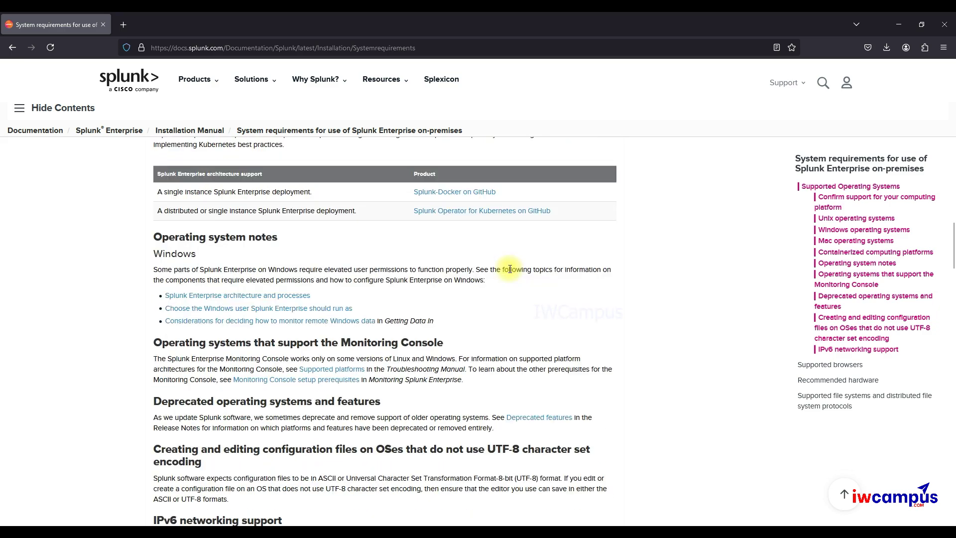
scroll(509, 269, "down", 8)
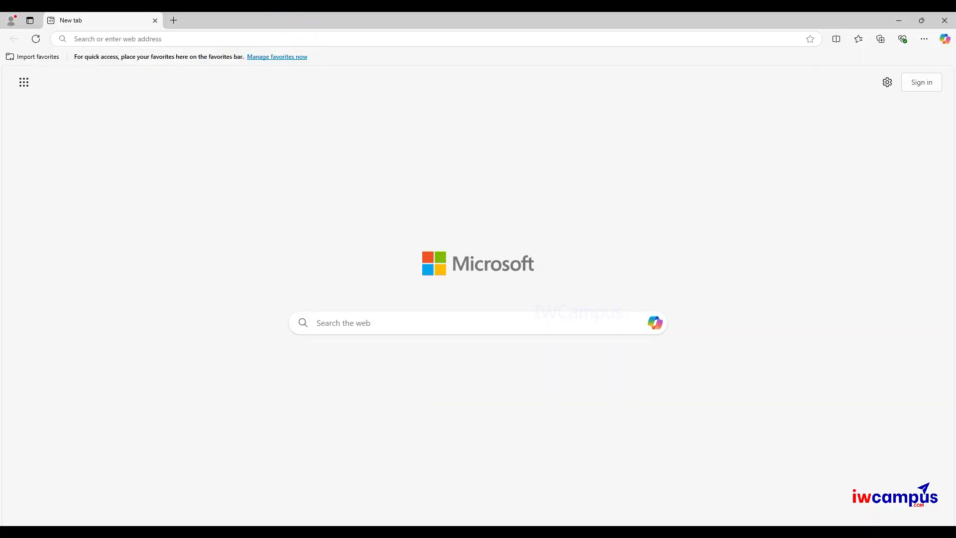
- Launch Splunk Enterprise from its Start menu folder to open its web page
key("super")
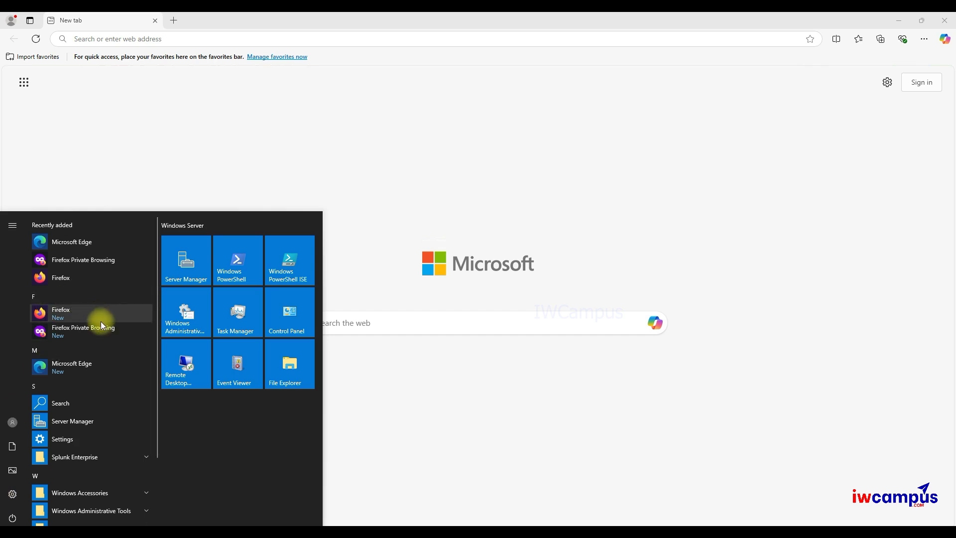
scroll(100, 323, "down", 3)
left_click(94, 369)
left_click(79, 386)
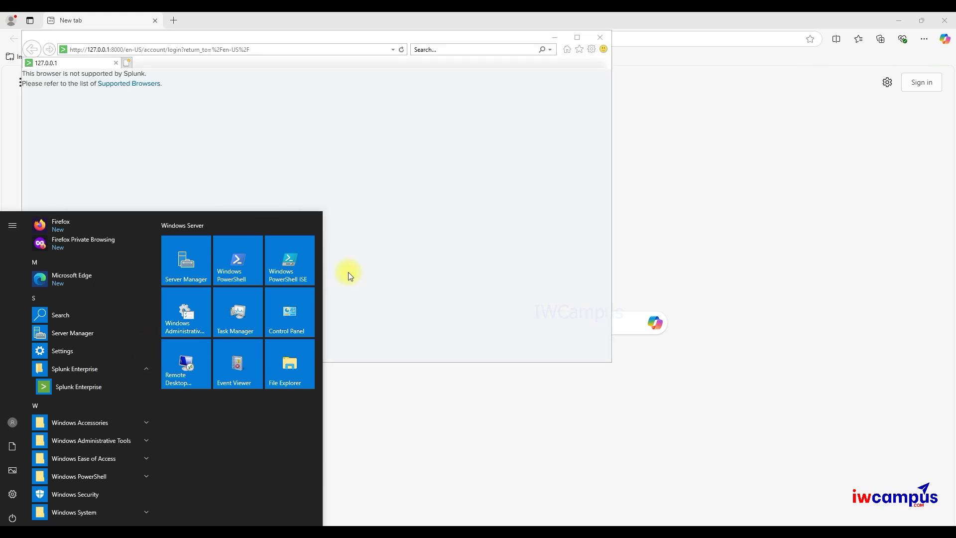
- Copy the 127.0.0.1:8000 login address and paste it into Edge's address bar
left_click(279, 50)
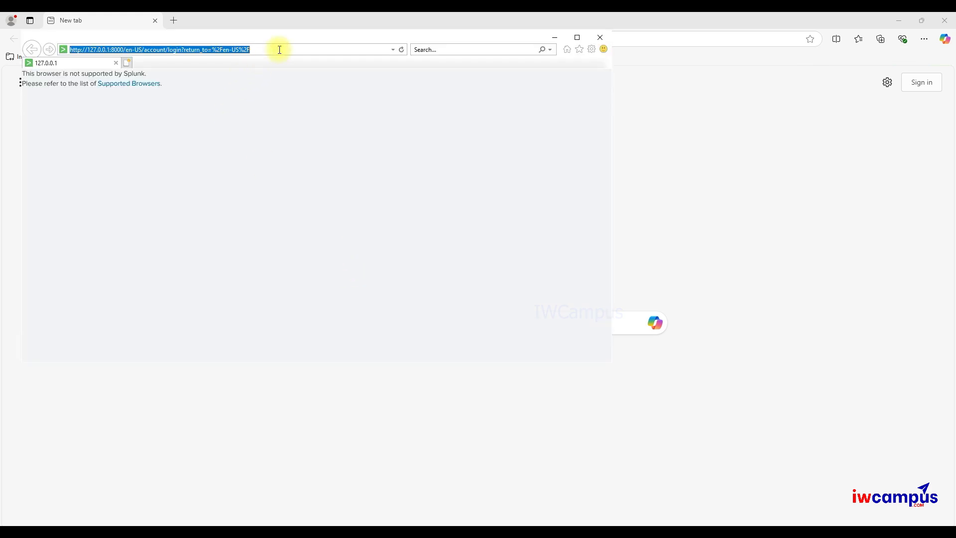
left_click(643, 123)
left_click(126, 39)
key("ctrl+v")
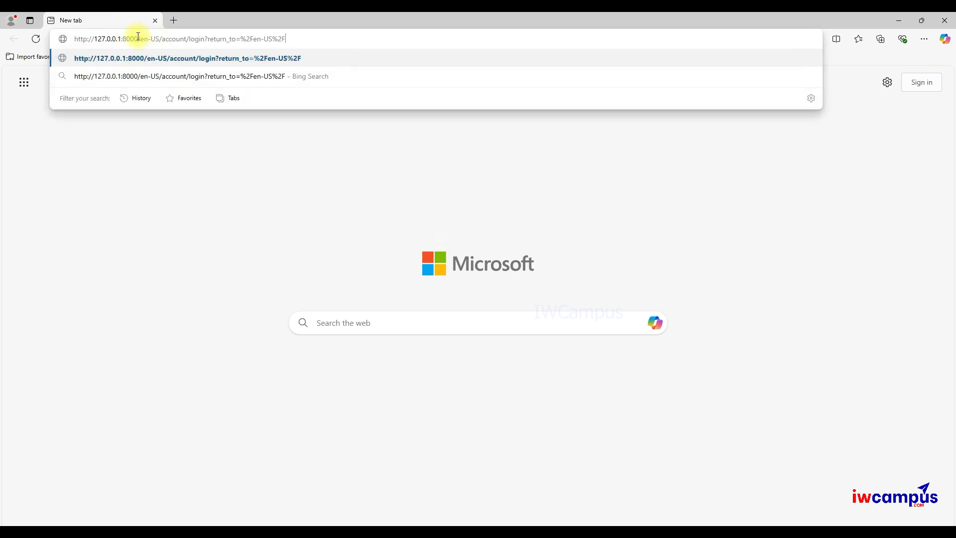
left_click_drag(139, 38, 409, 39)
key("BackSpace")
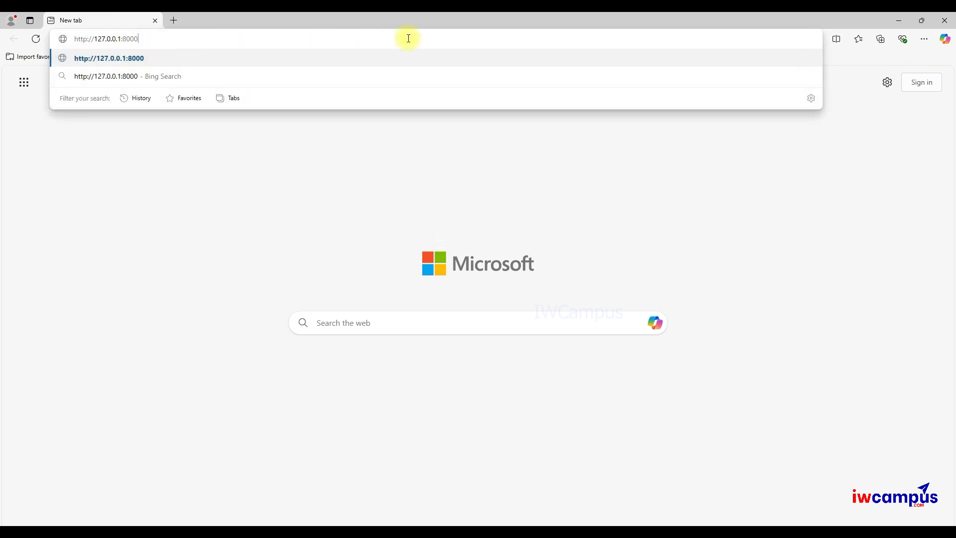
key("Return")
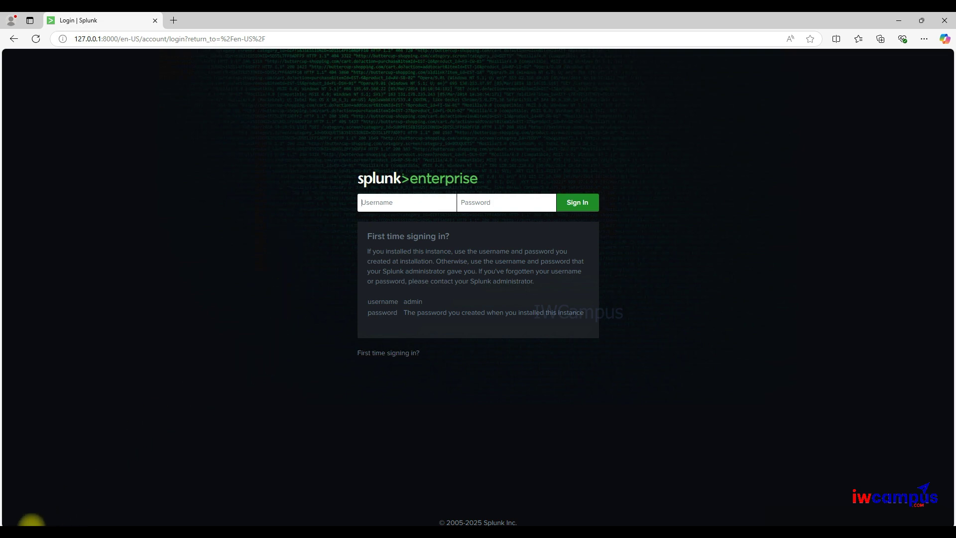
left_click(12, 532)
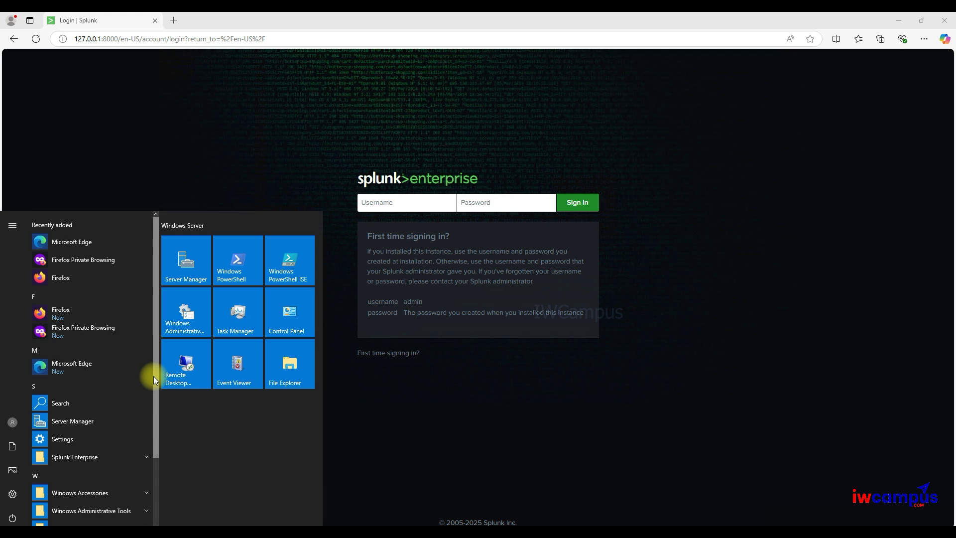
- Open Windows PowerShell and view the IWCAMPUS.IN connection in Network & Internet settings
type("cmd")
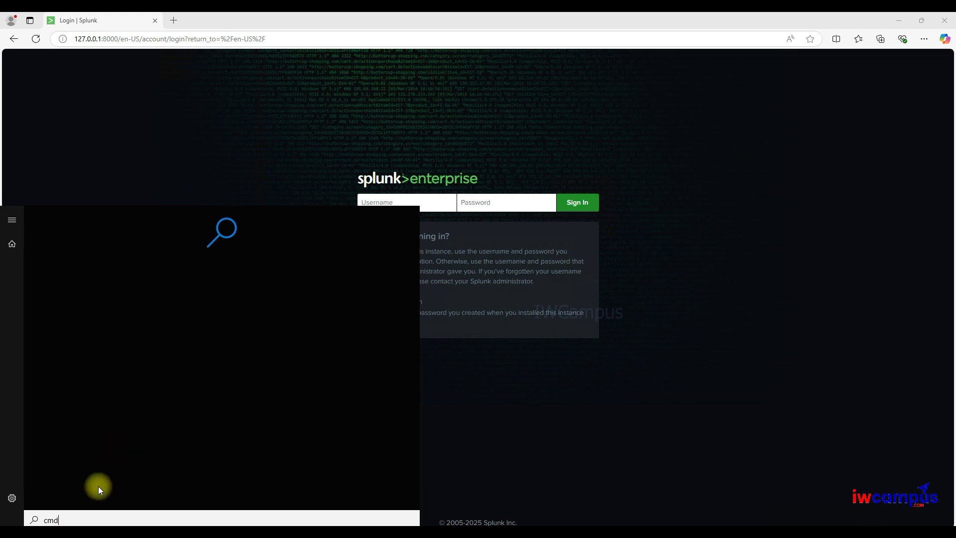
key("super")
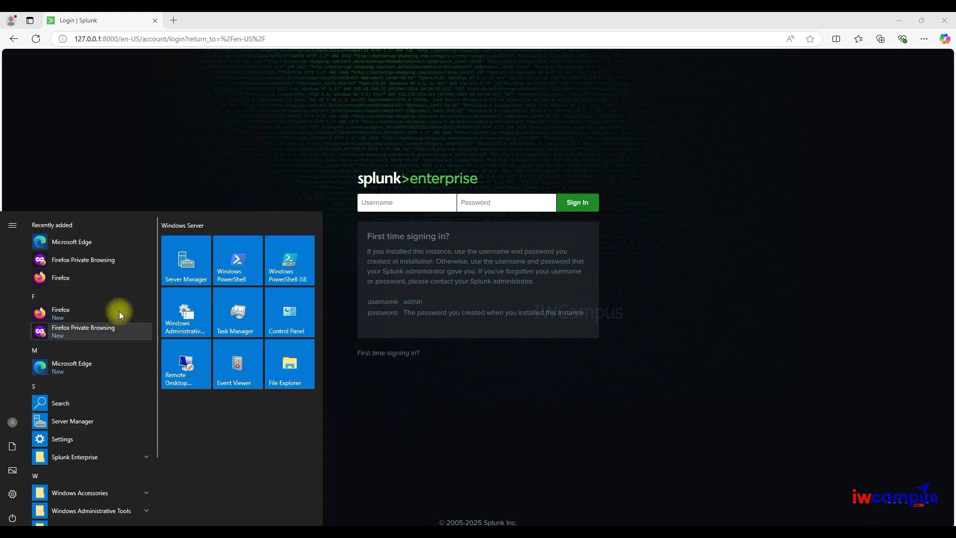
left_click(230, 271)
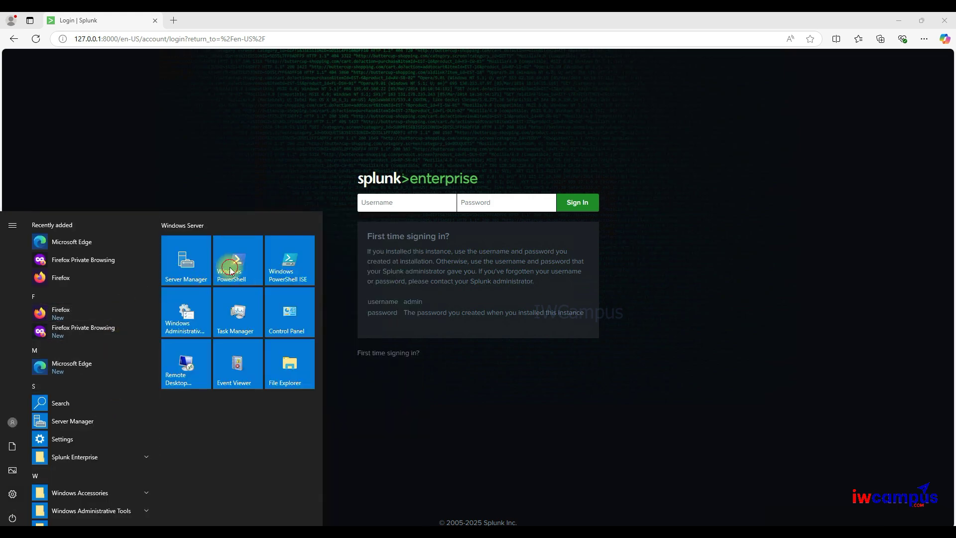
left_click(365, 129)
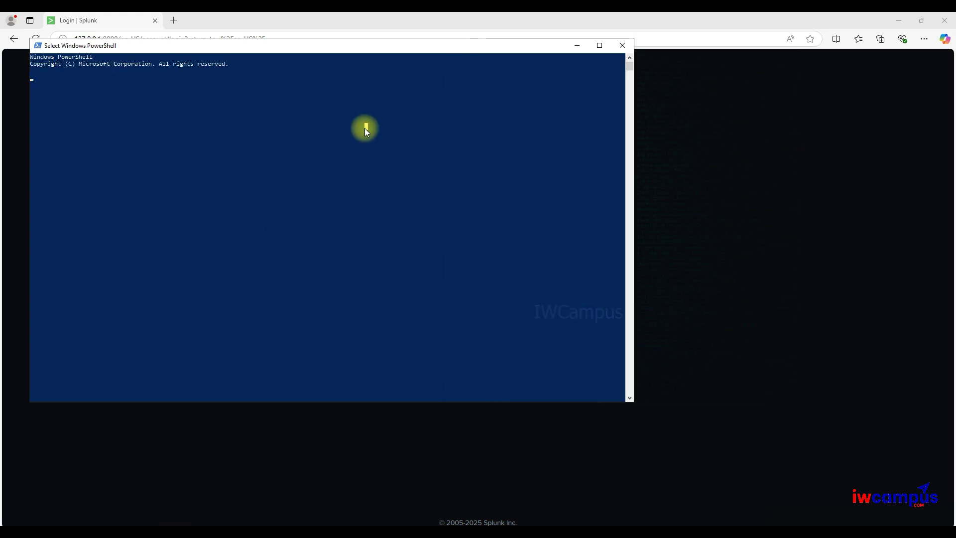
left_click(869, 523)
left_click(852, 511)
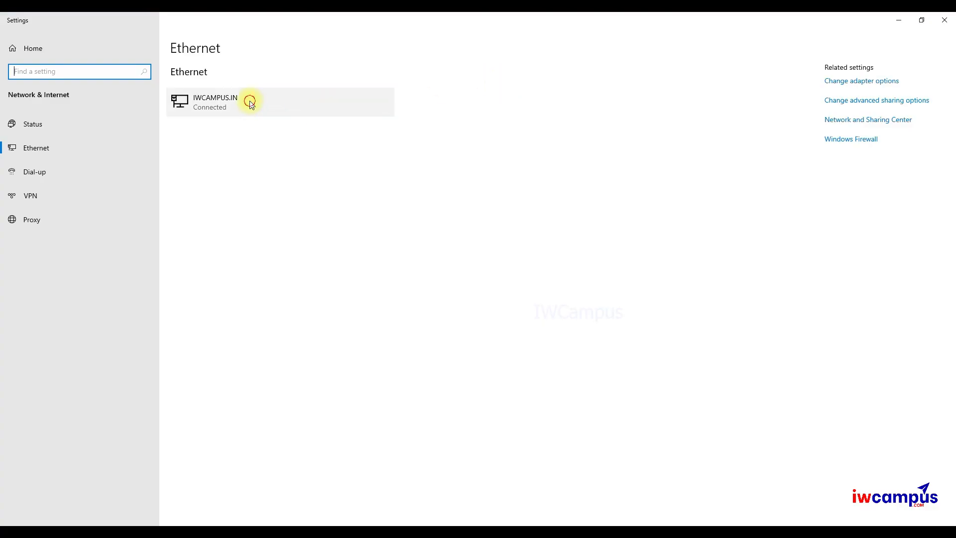
left_click(249, 99)
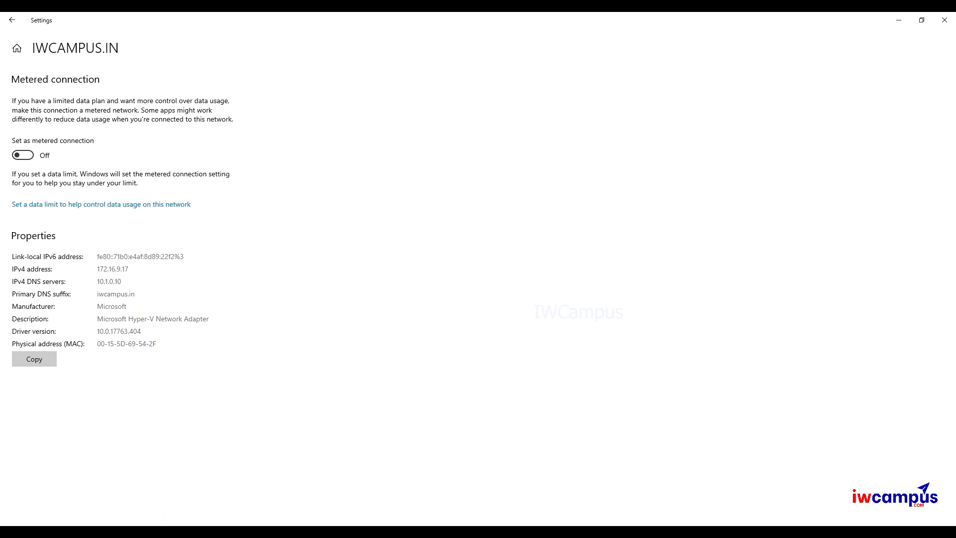
- Run ipconfig, select the IPv4 address 172.16.9.17, and minimize the console
left_click(184, 530)
key("Escape")
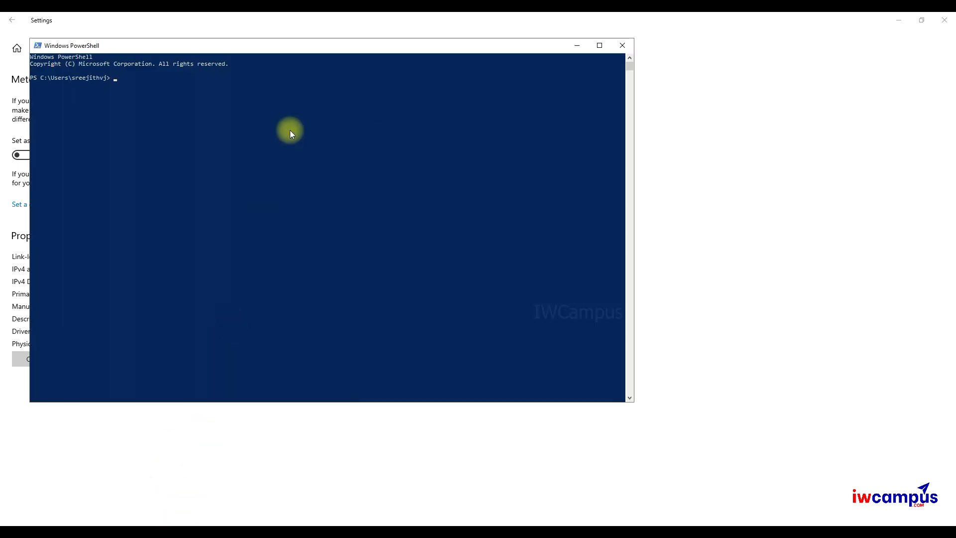
key("Return")
key("Return")
type("ipconfig")
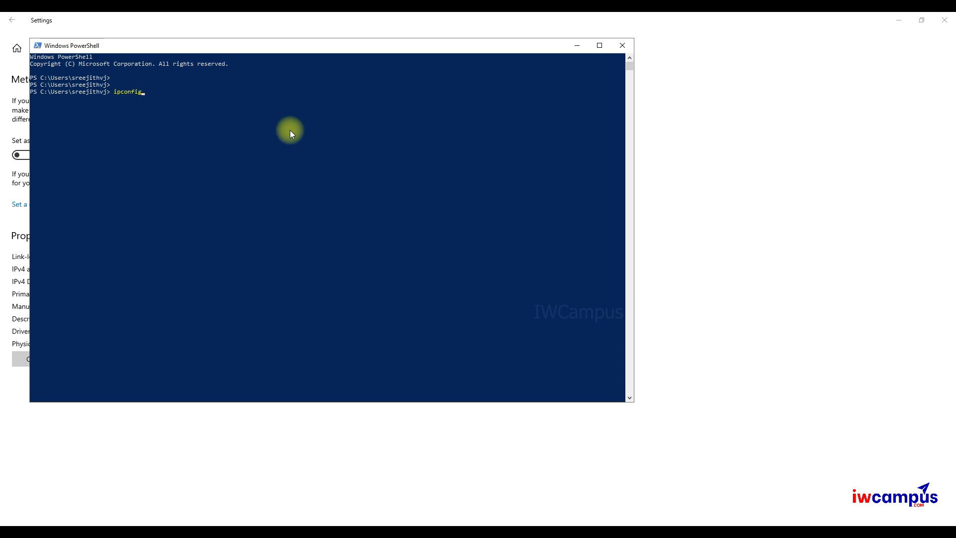
key("Return")
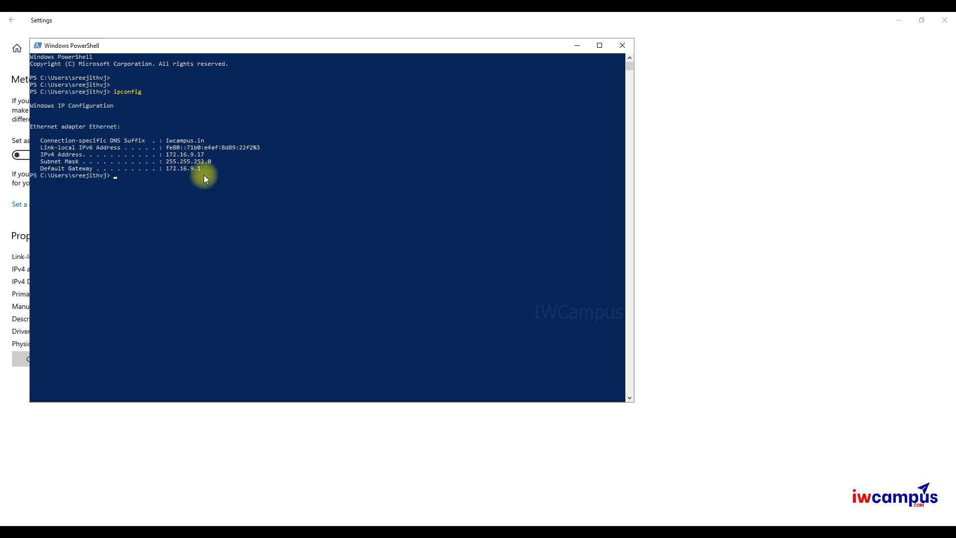
left_click_drag(163, 154, 204, 157)
left_click(203, 157)
left_click(578, 45)
- In local Firefox, load the address 172.16.9.17:8000
mouse_move(647, 15)
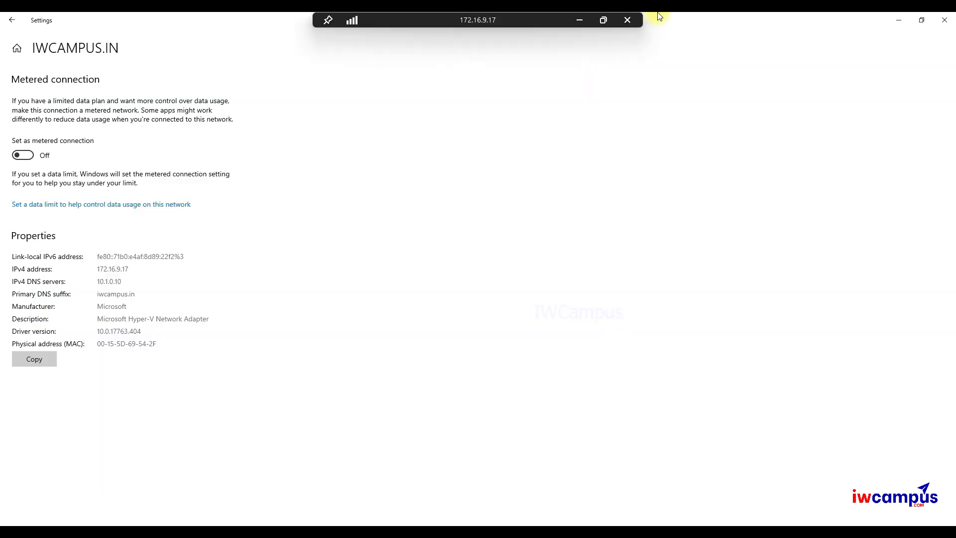
left_click(573, 20)
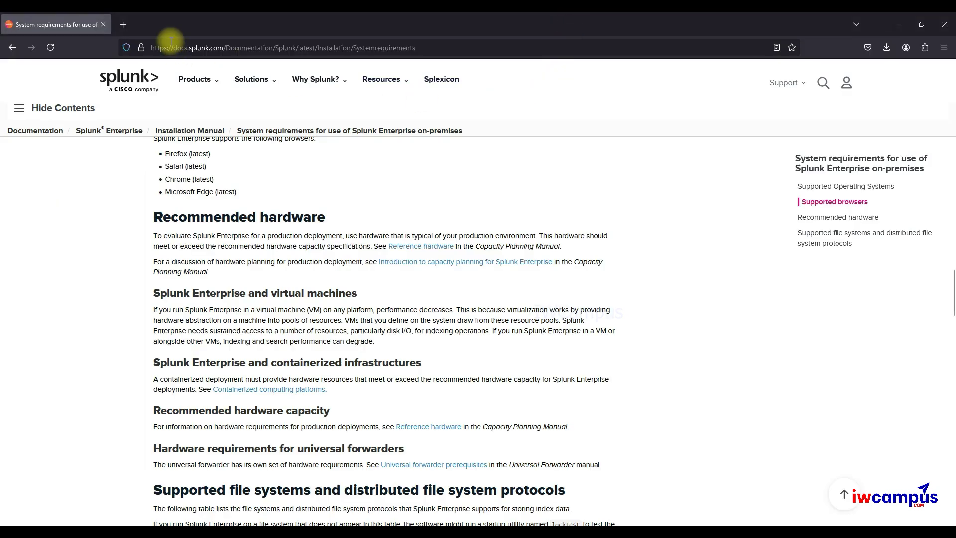
left_click(171, 41)
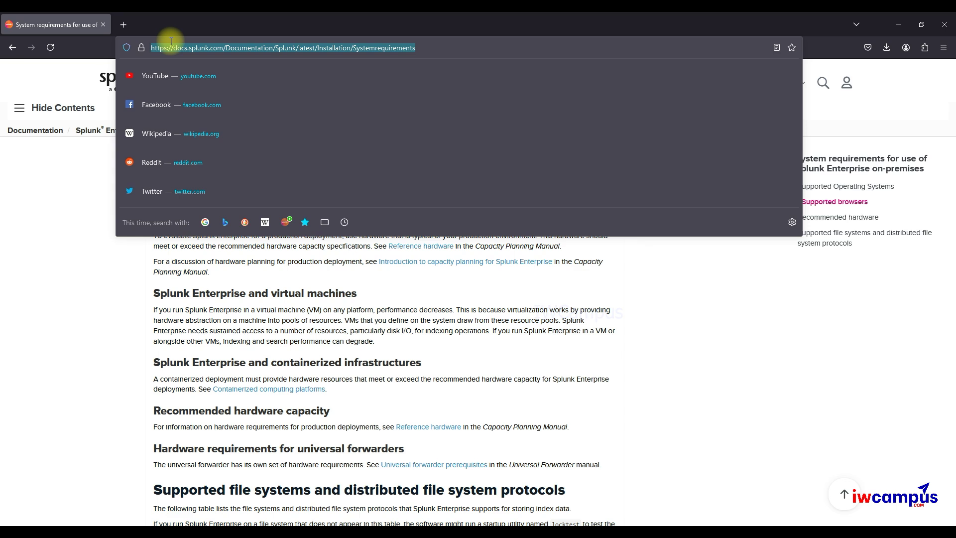
type("172.16.")
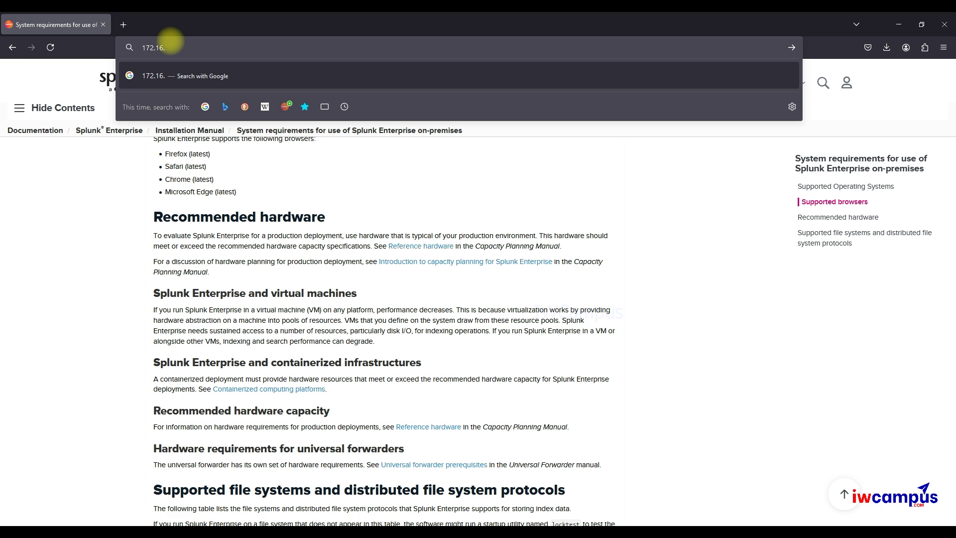
type("9.17:")
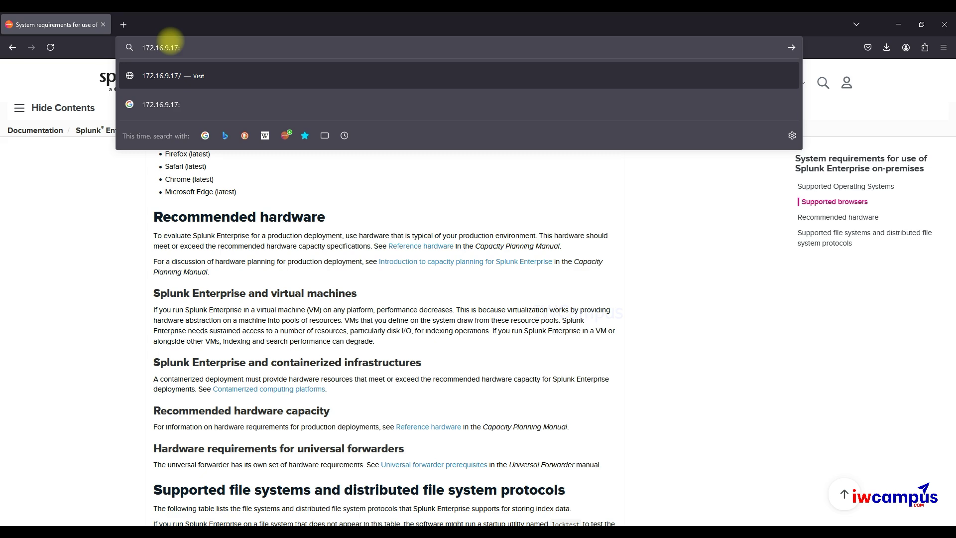
mouse_move(538, 523)
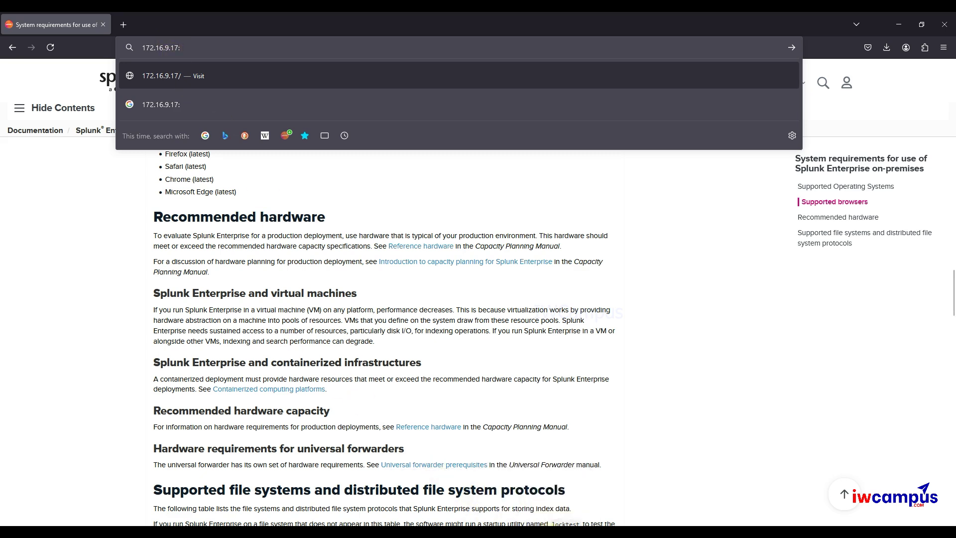
type("8000")
key("Return")
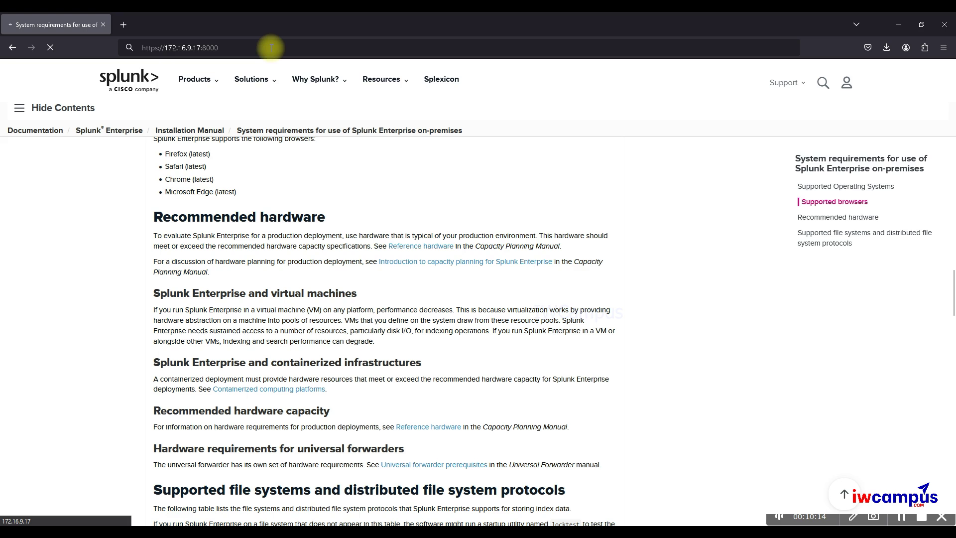
- Return to the 172.16.9.17 remote desktop session showing the Splunk login page
left_click(161, 47)
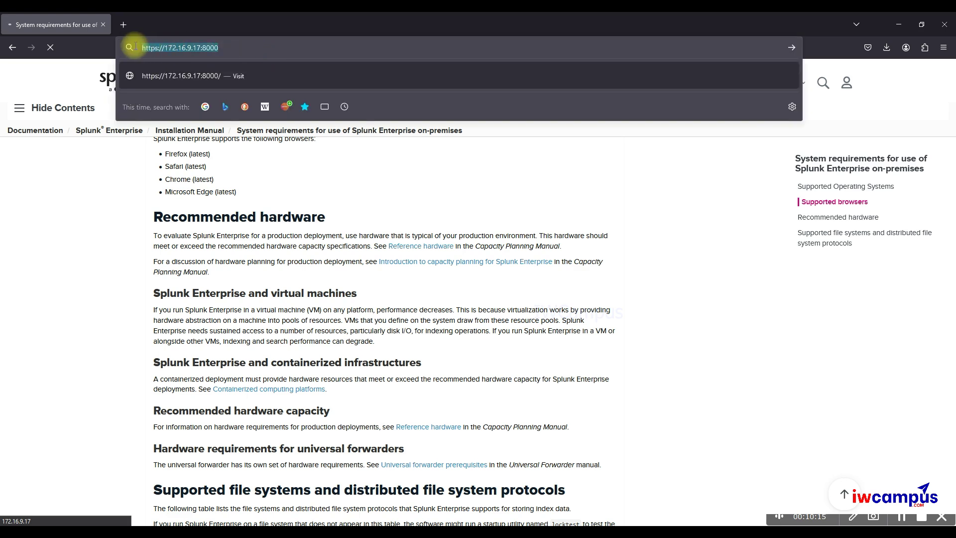
left_click(193, 47)
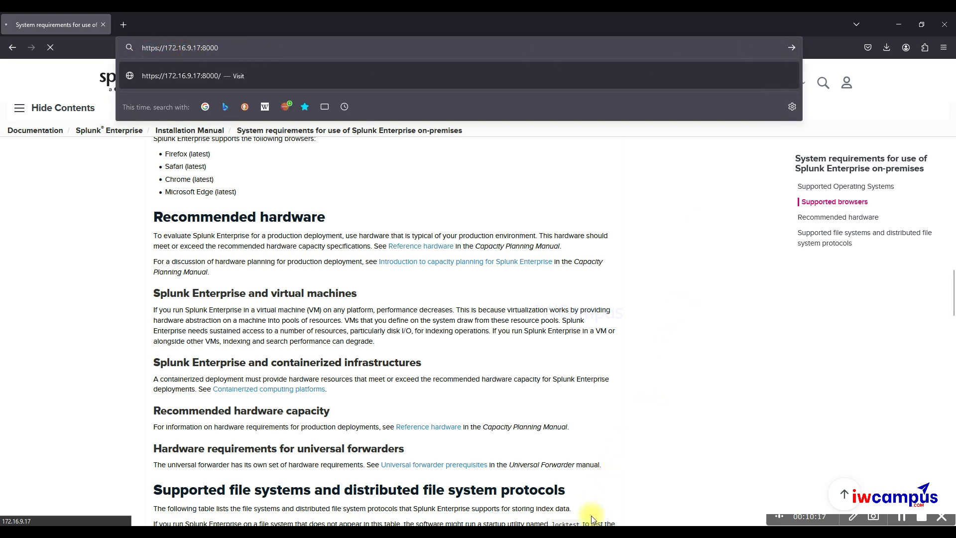
mouse_move(555, 520)
left_click(613, 487)
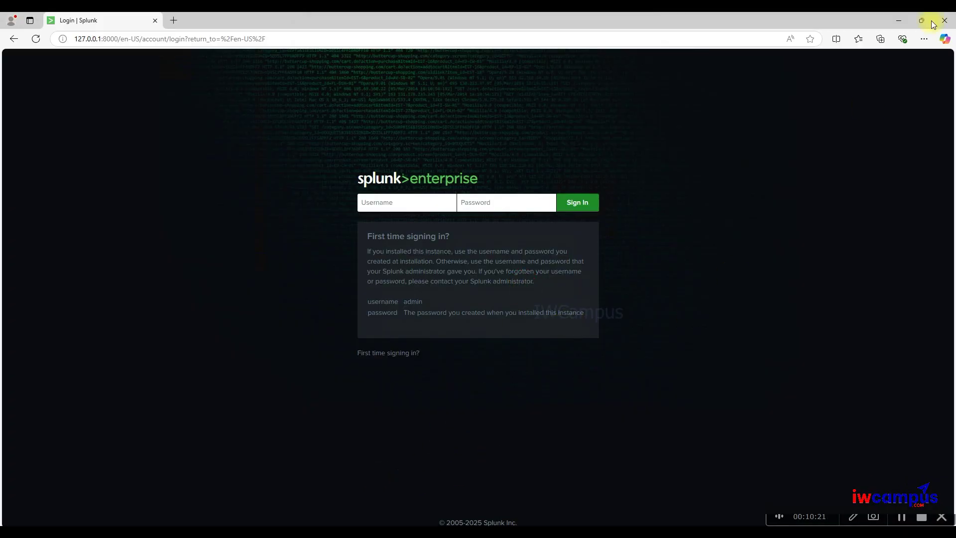
- Minimize Edge and search the Start menu for 'firewall'
left_click(898, 21)
left_click(734, 194)
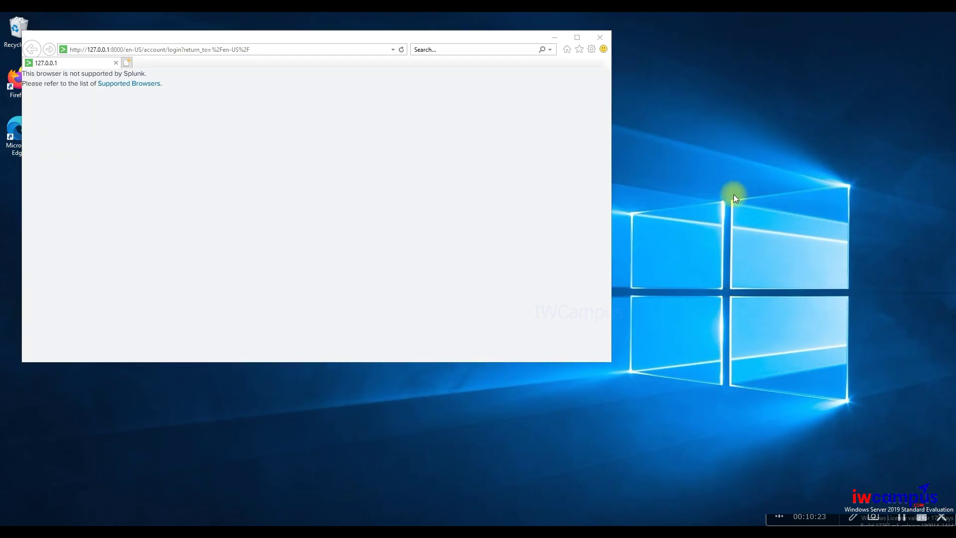
left_click(353, 524)
left_click(245, 509)
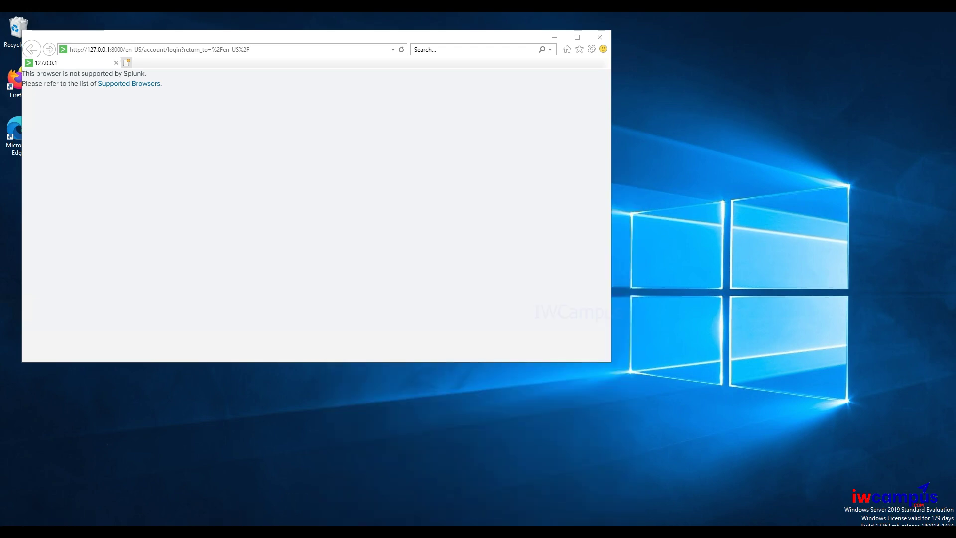
key("super")
type("firewall")
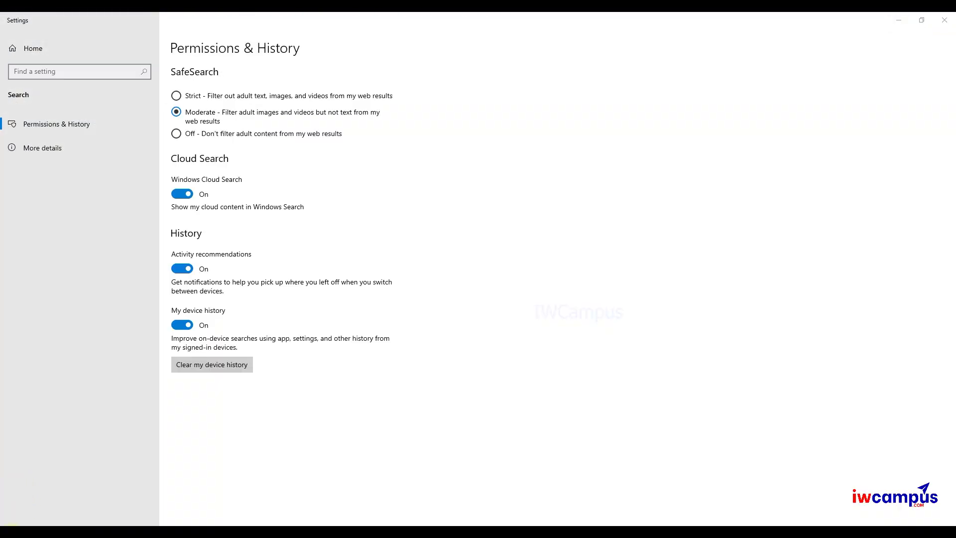
- Launch Windows Defender Firewall with Advanced Security from Windows Administrative Tools and maximize it
key("super")
scroll(93, 390, "down", 1)
scroll(95, 393, "down", 3)
left_click(128, 423)
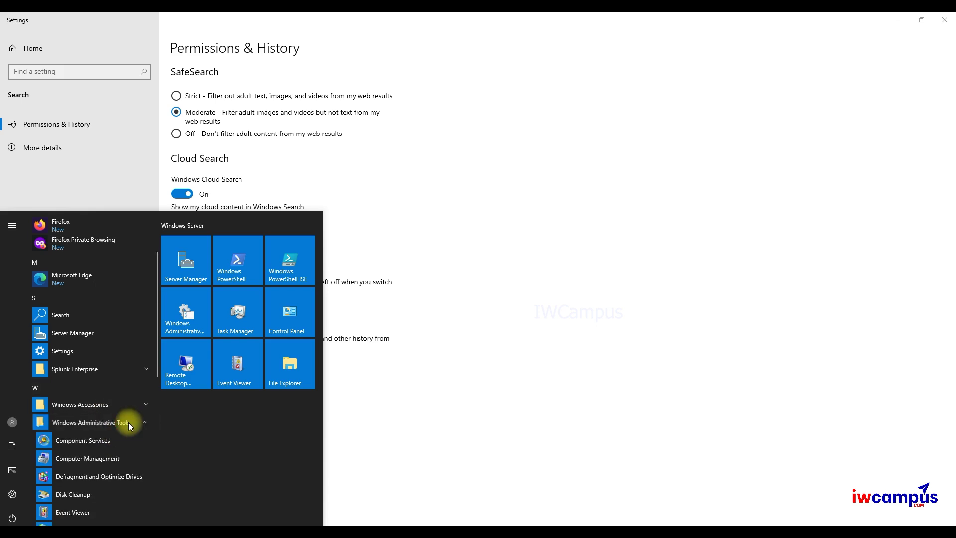
scroll(129, 422, "down", 10)
scroll(129, 422, "down", 2)
left_click(118, 500)
double_click(505, 31)
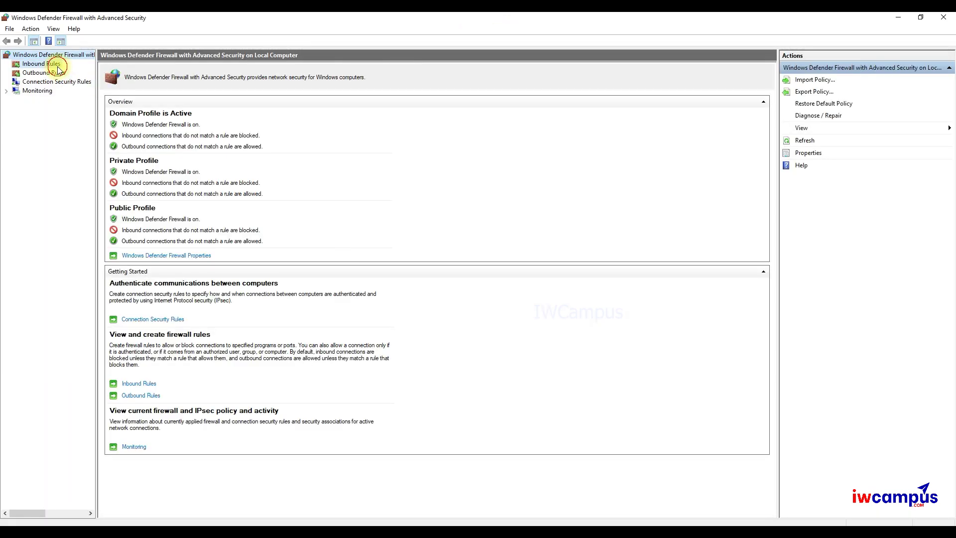
- List the Inbound Rules and sort them by Local Port in reverse order
left_click(58, 67)
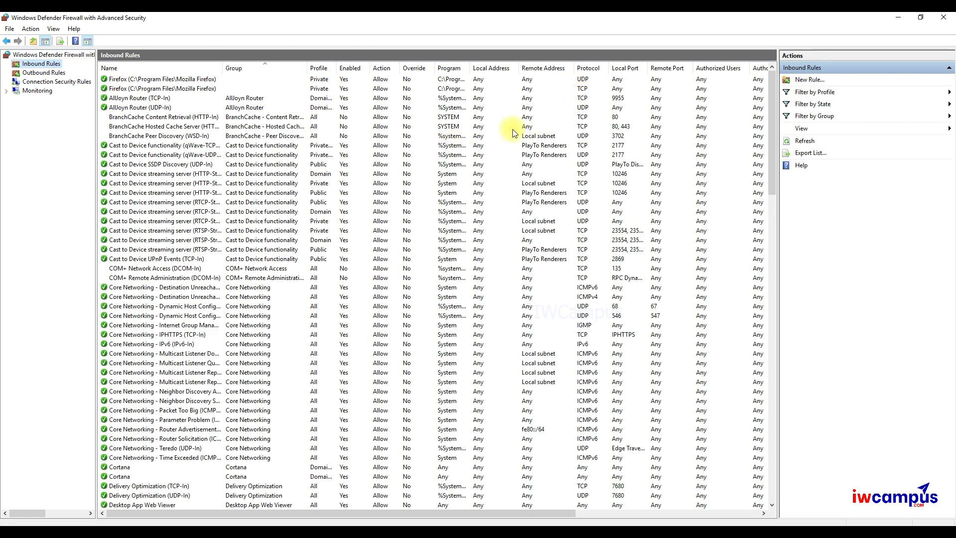
scroll(612, 160, "down", 20)
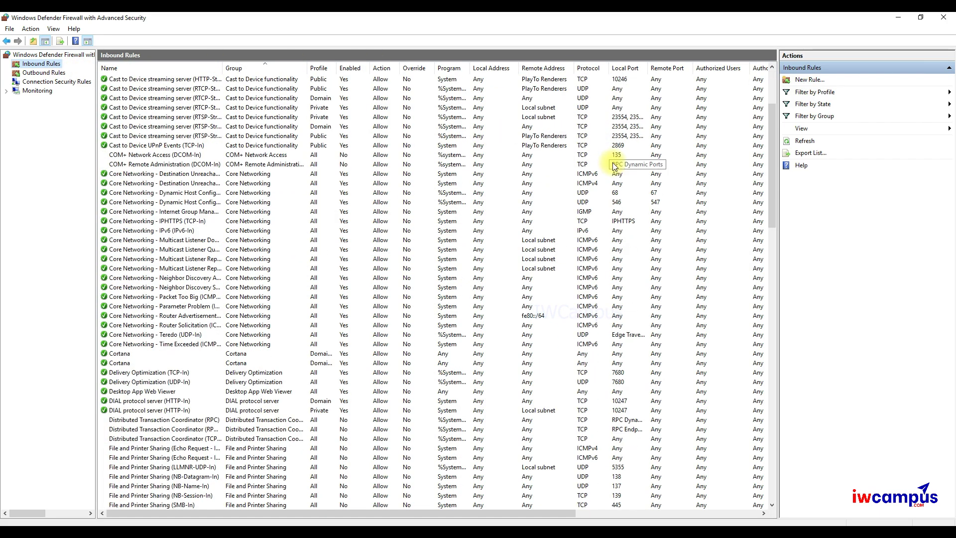
scroll(616, 164, "down", 10)
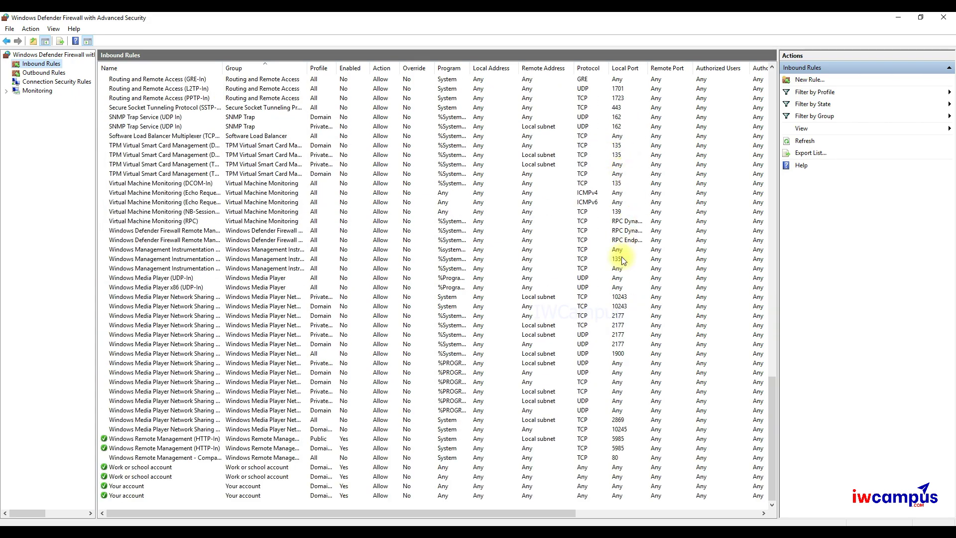
left_click(623, 68)
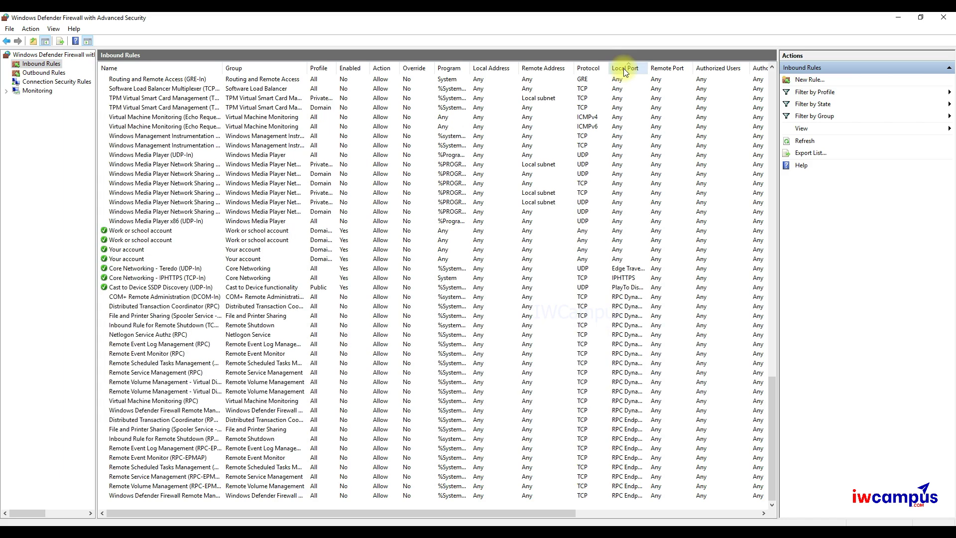
left_click(624, 68)
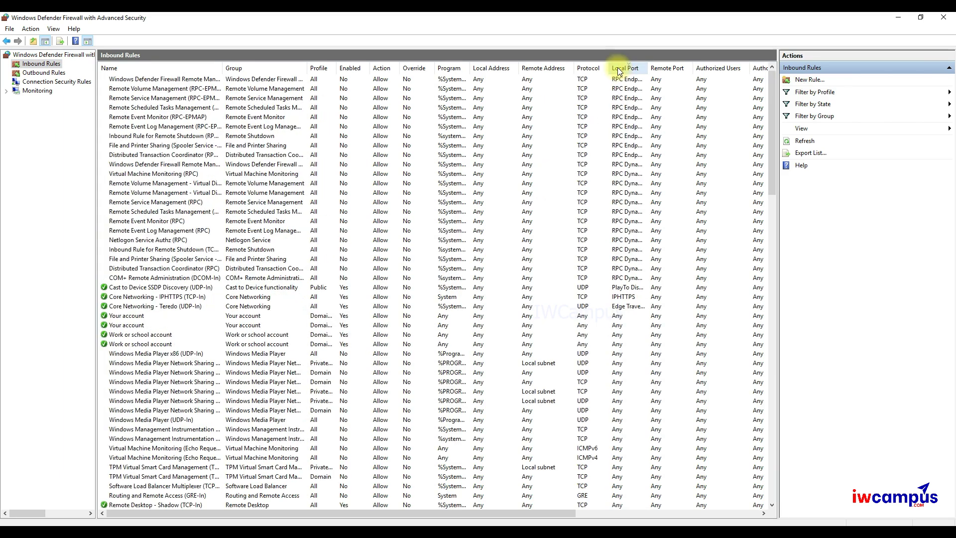
- Start a new inbound rule applying to all programs
left_click(812, 80)
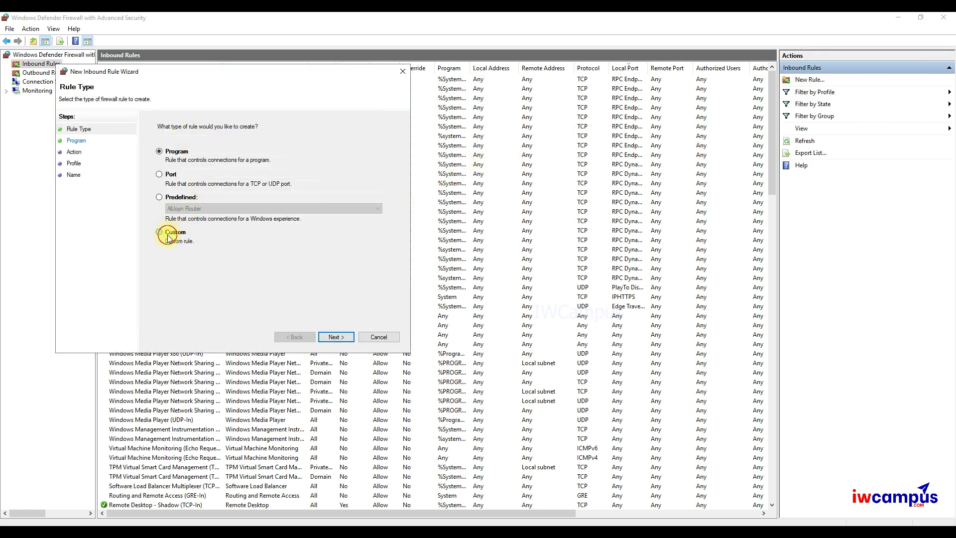
left_click(334, 337)
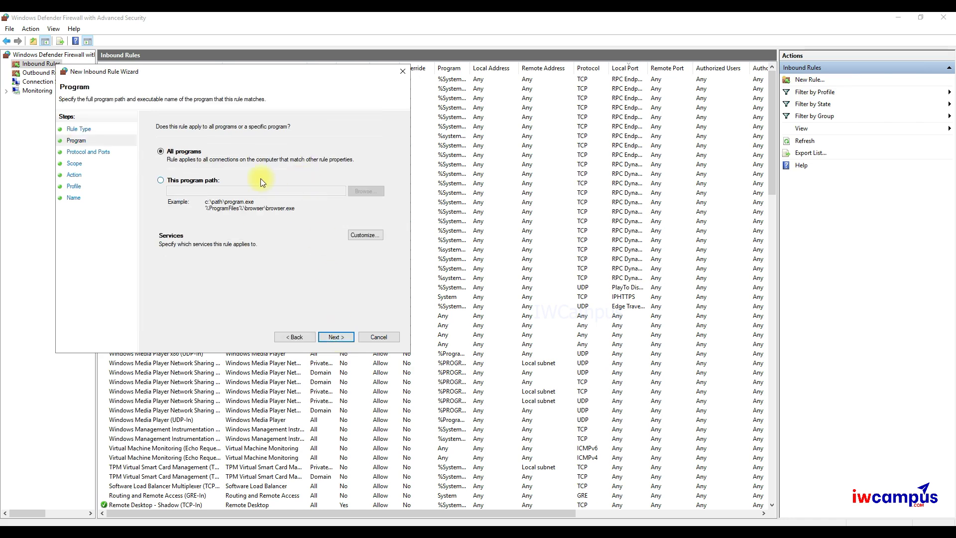
left_click(336, 338)
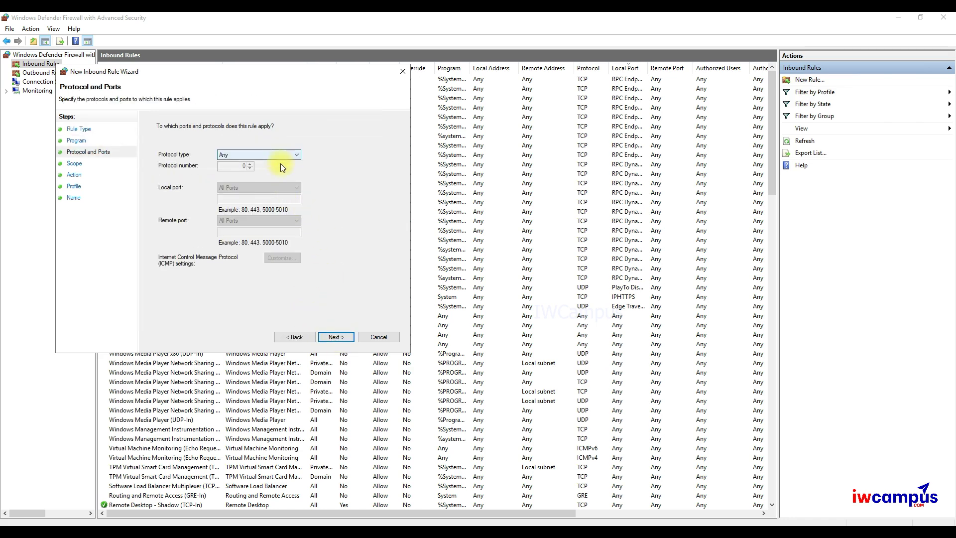
- Restrict the rule to TCP on specific local port 8000
left_click(266, 156)
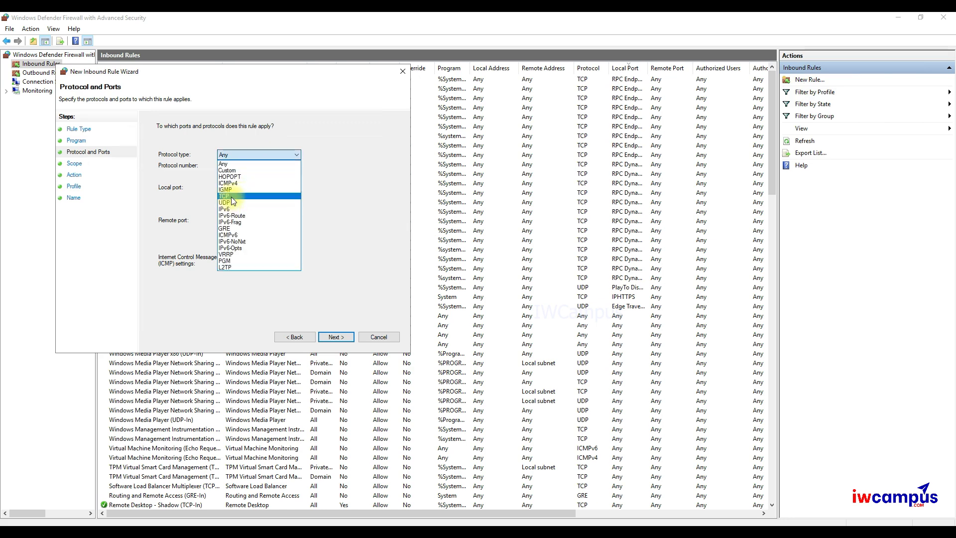
left_click(231, 196)
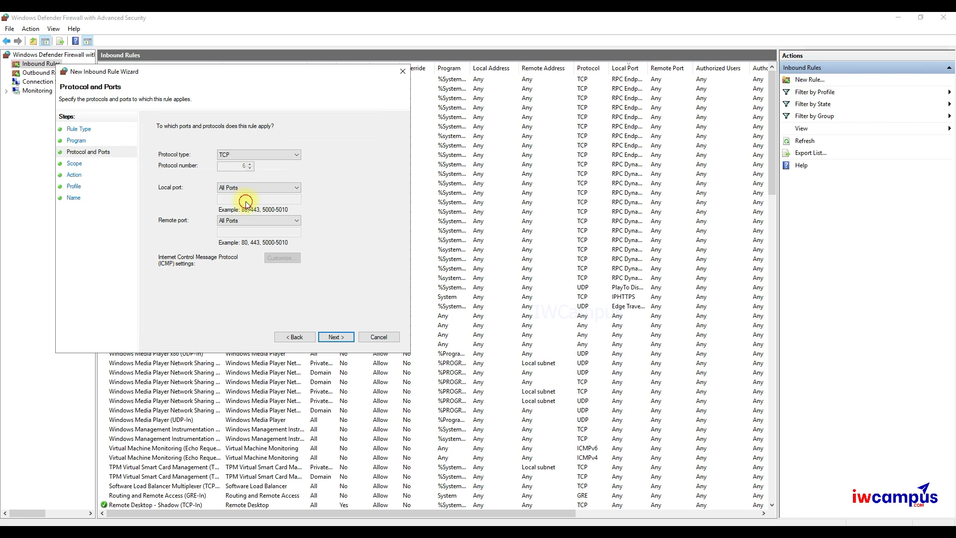
left_click(248, 188)
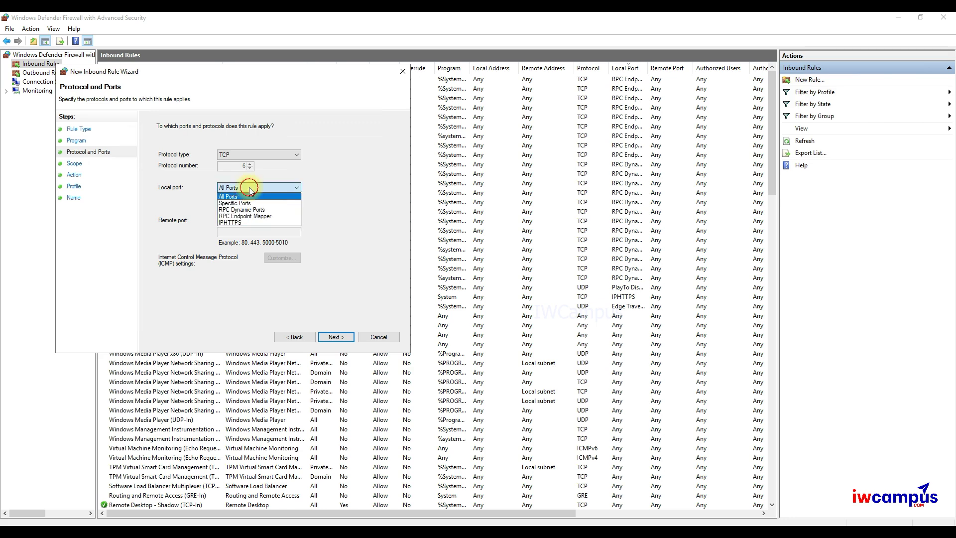
left_click(246, 203)
left_click(244, 199)
type("8000")
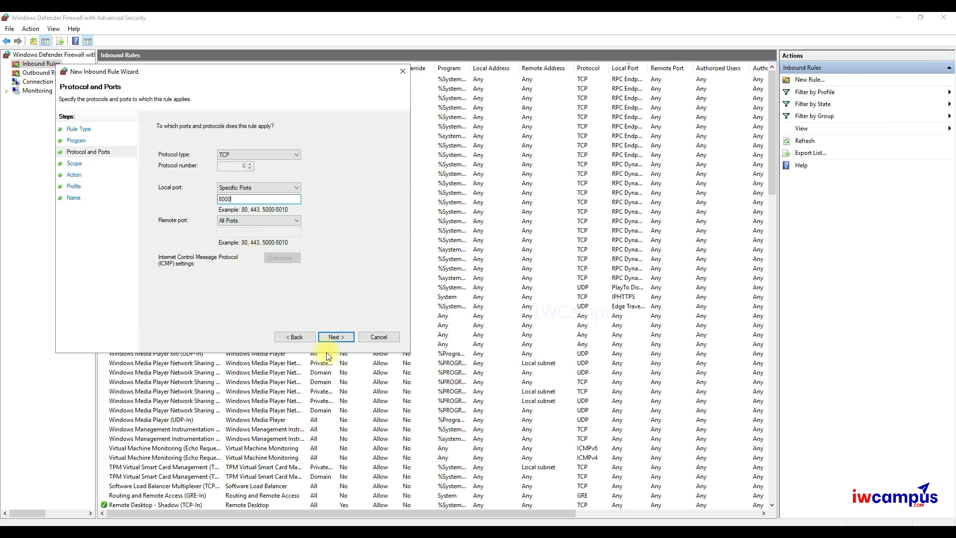
left_click(335, 337)
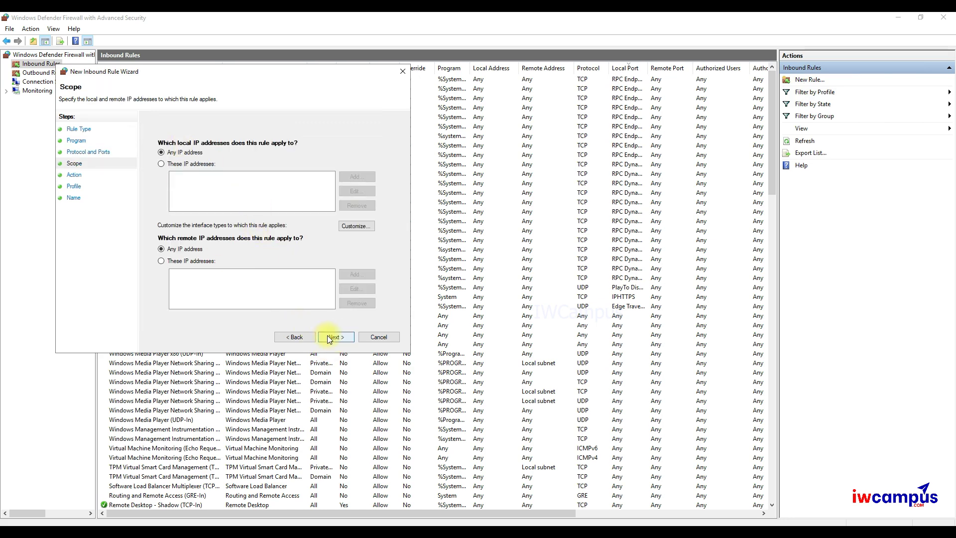
- Allow any IP on Domain and Private profiles only, and save the rule as 'Splunk Rule'
left_click(329, 339)
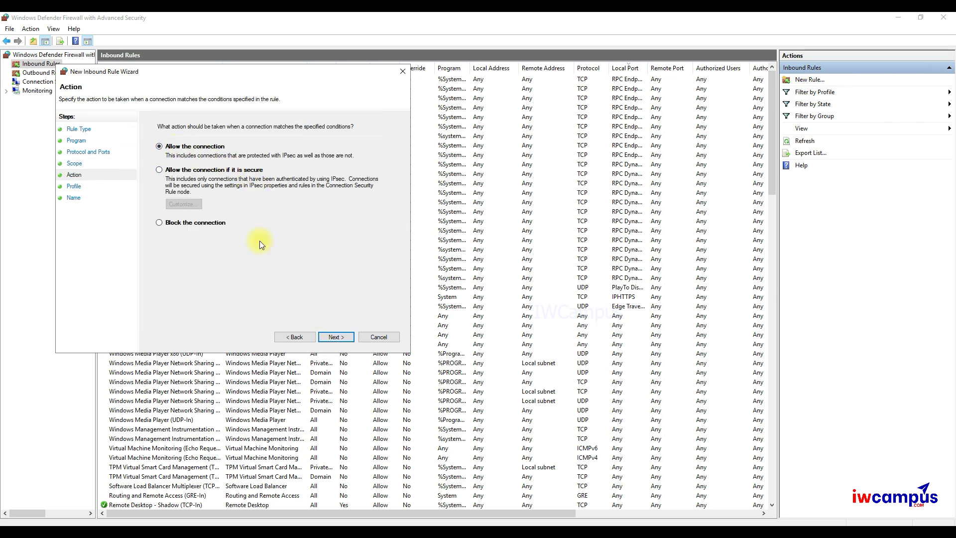
left_click(332, 337)
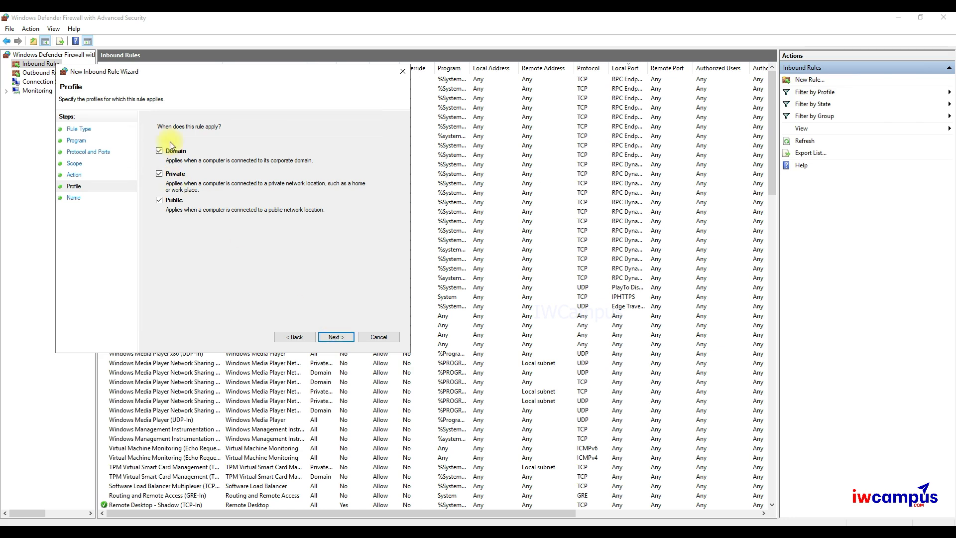
left_click(159, 200)
left_click(335, 337)
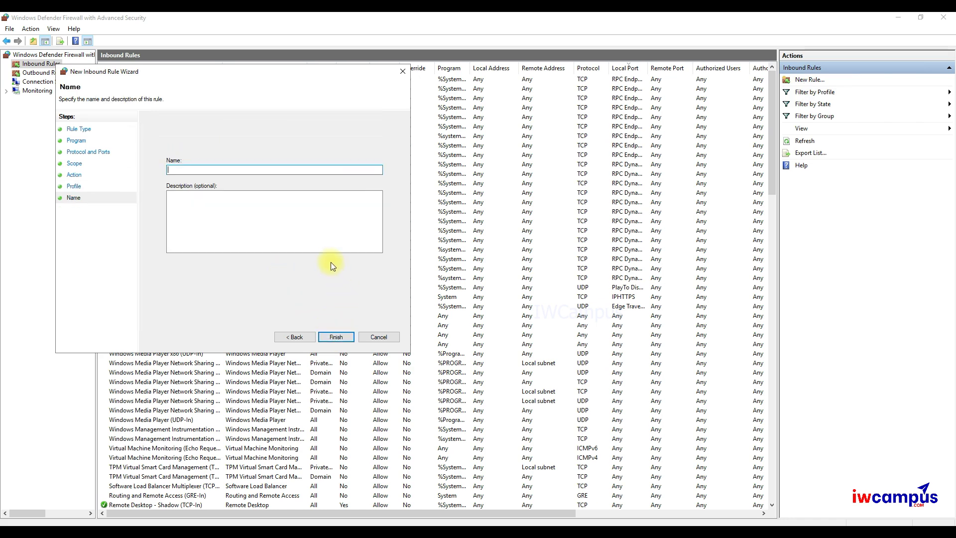
type("Splunk Rule")
left_click(336, 337)
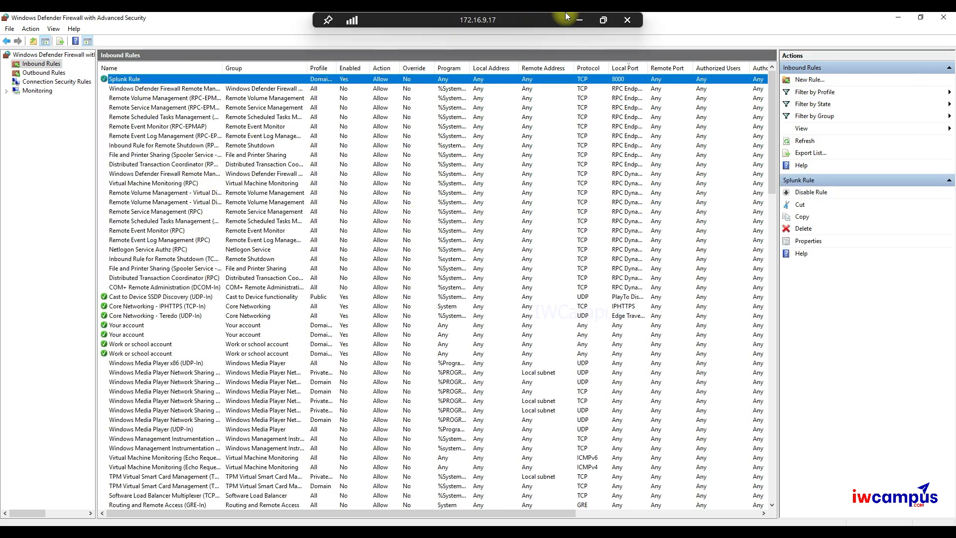
left_click(573, 18)
left_click(233, 46)
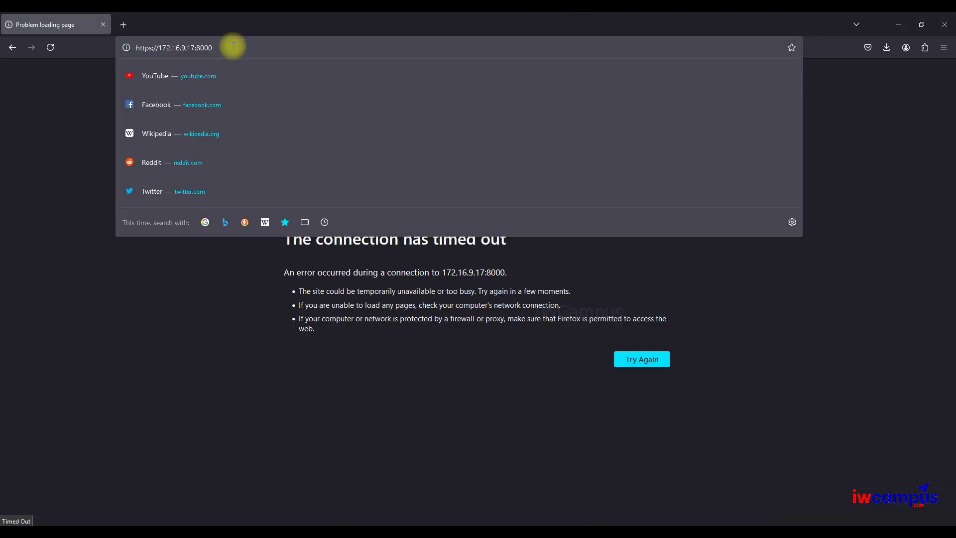
left_click(155, 48)
key("BackSpace")
key("BackSpace")
type(":")
key("Return")
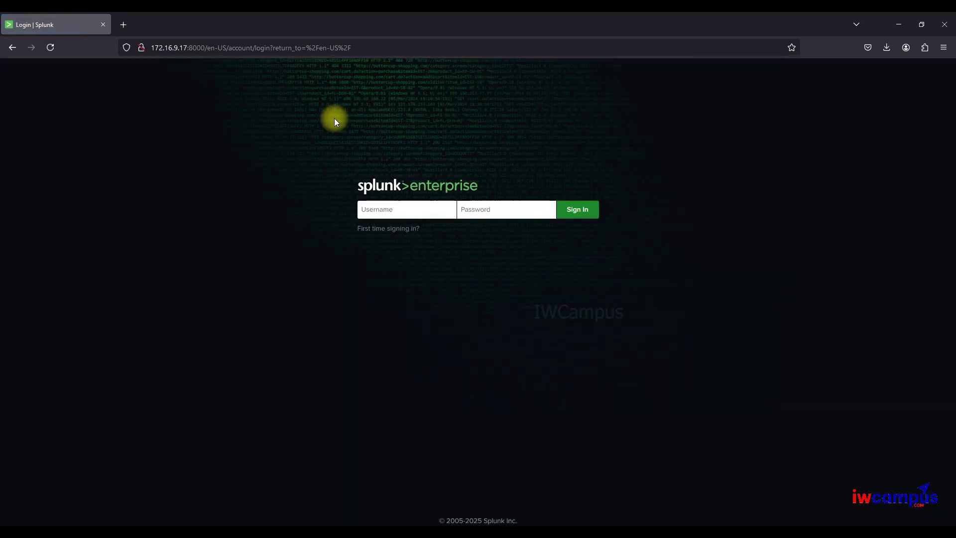
left_click(400, 213)
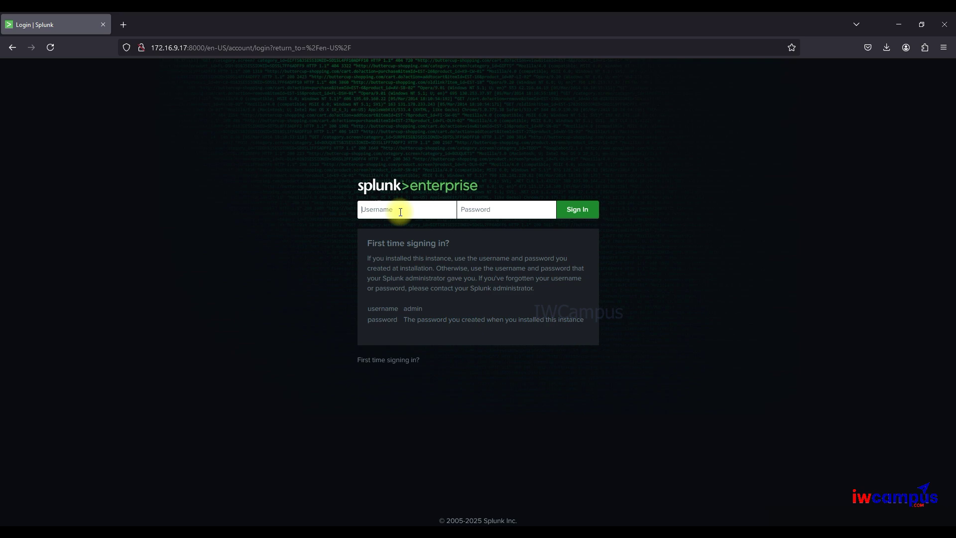
- Sign in to Splunk with the administrator username and password
type("s")
key("Tab")
type("splunk@123")
key("Return")
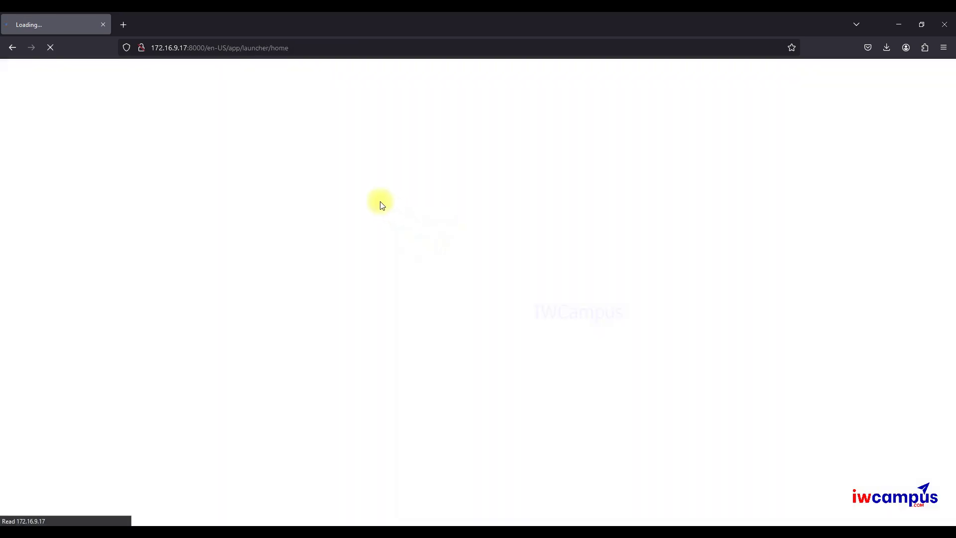